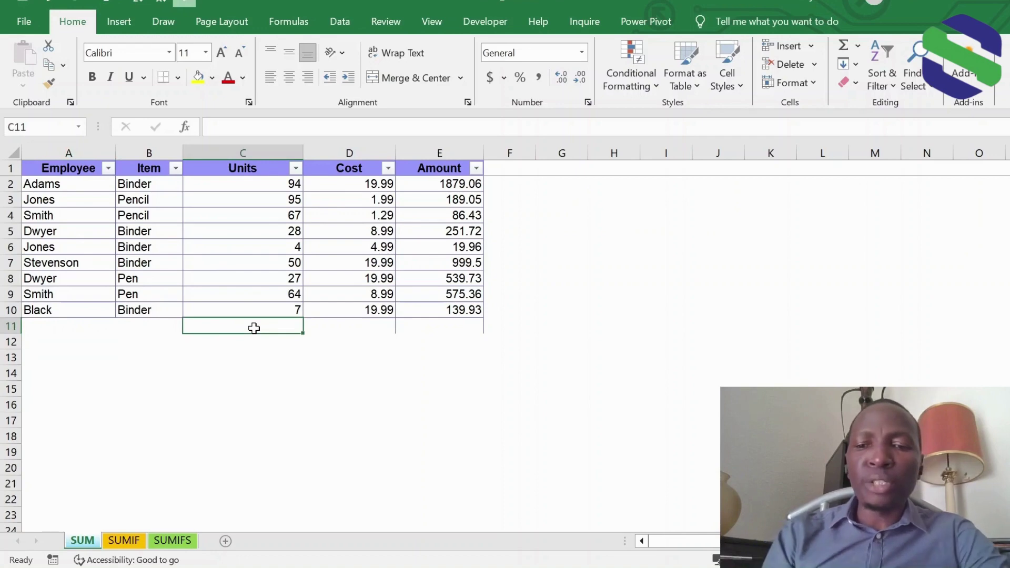
# Total the Units column in C11 by adding the individual cells C2 through C10 with plus signs.
pyautogui.write('=')
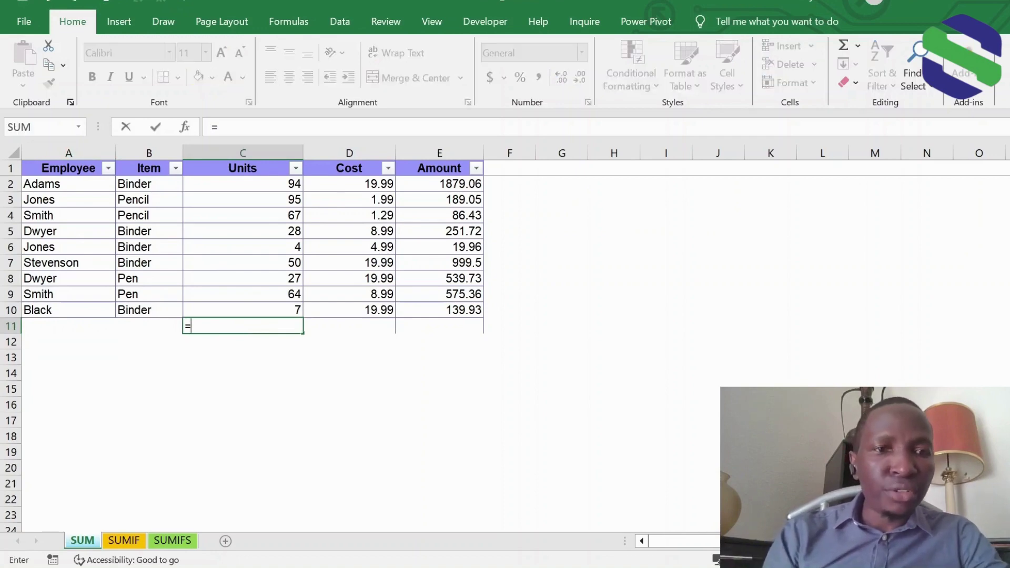
pyautogui.click(259, 184)
pyautogui.write('+')
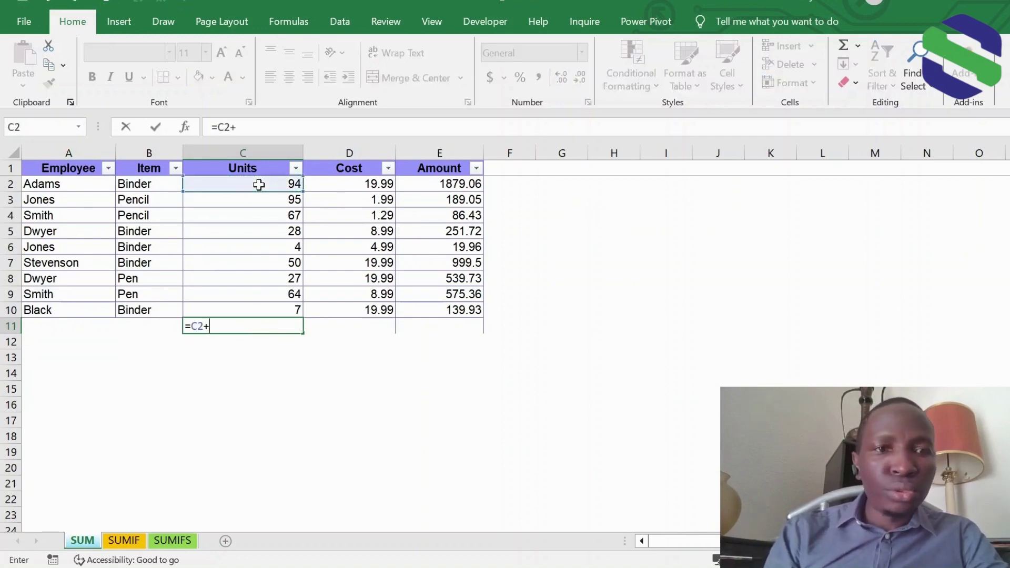
pyautogui.click(271, 200)
pyautogui.write('+')
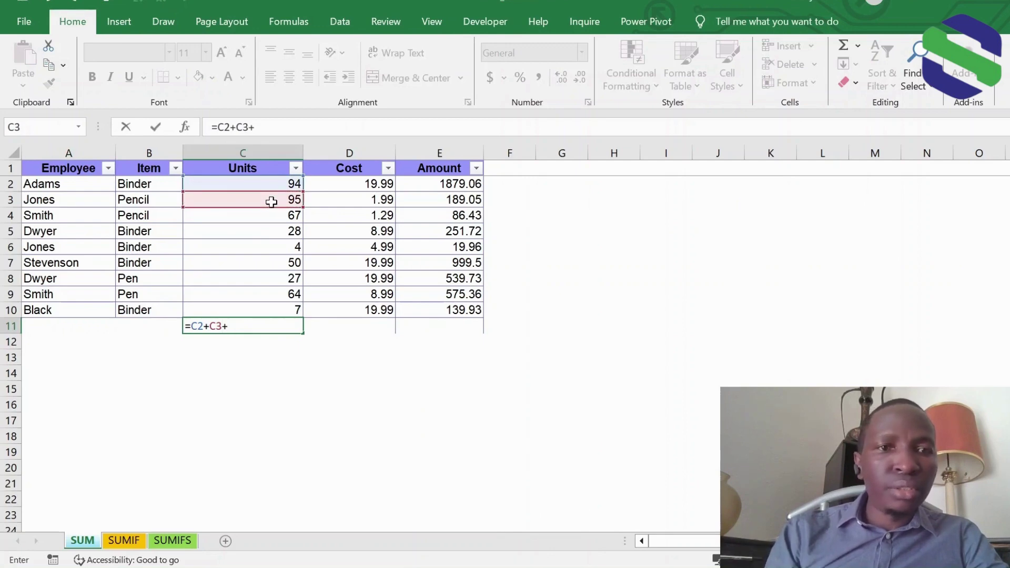
pyautogui.click(272, 216)
pyautogui.write('+')
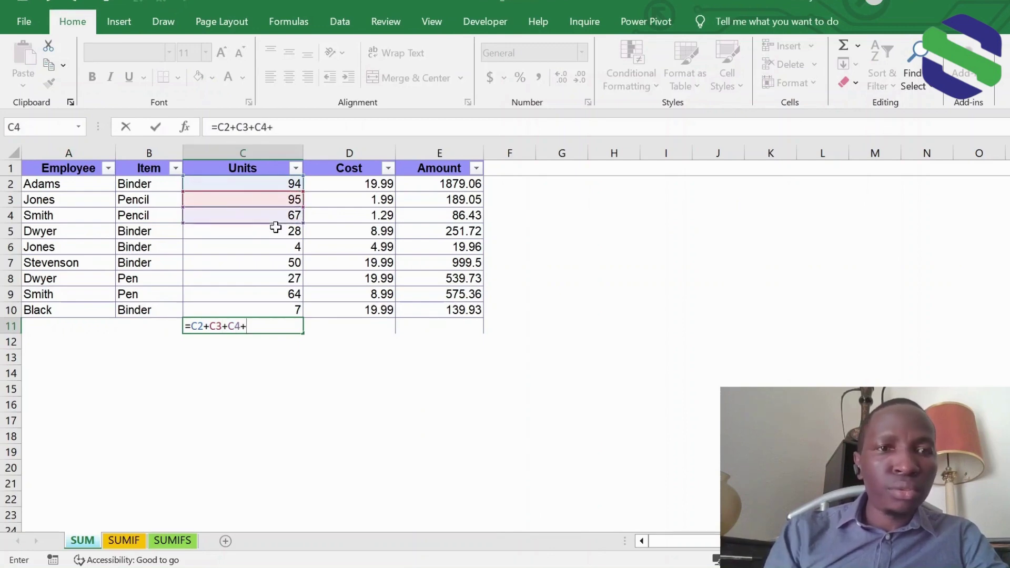
pyautogui.click(276, 230)
pyautogui.write('+')
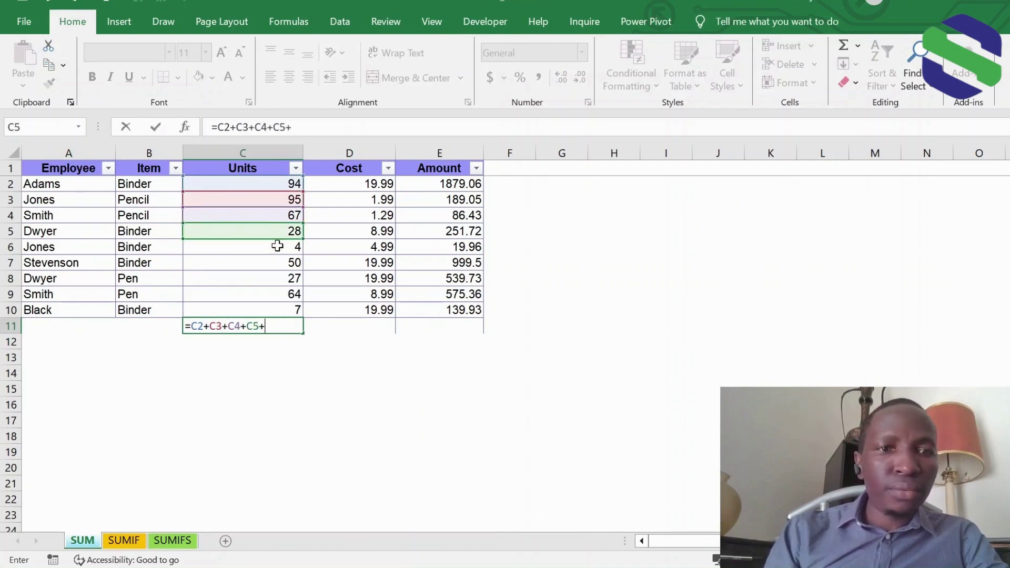
pyautogui.click(276, 245)
pyautogui.write('+')
pyautogui.click(278, 262)
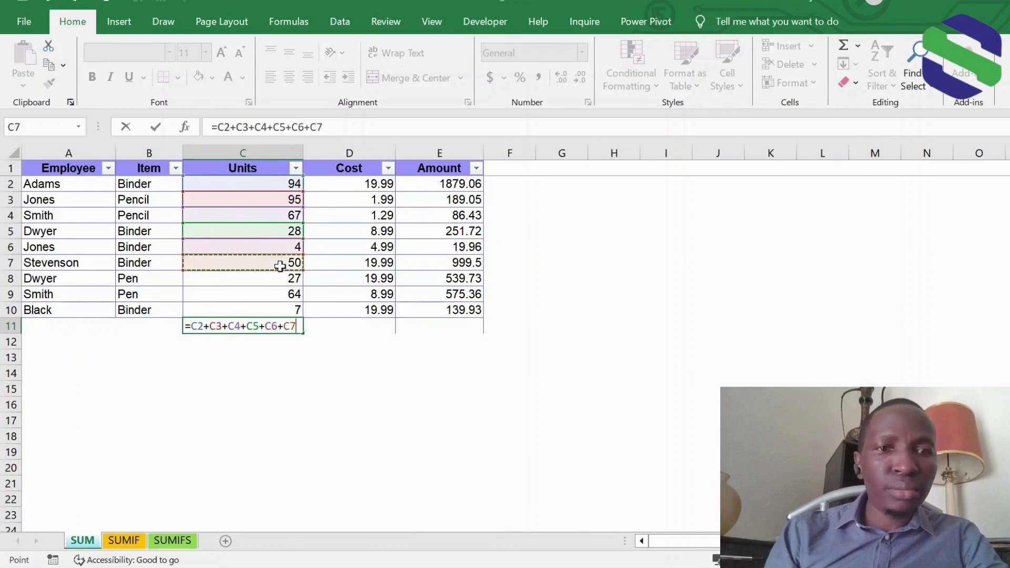
pyautogui.write('+')
pyautogui.click(280, 280)
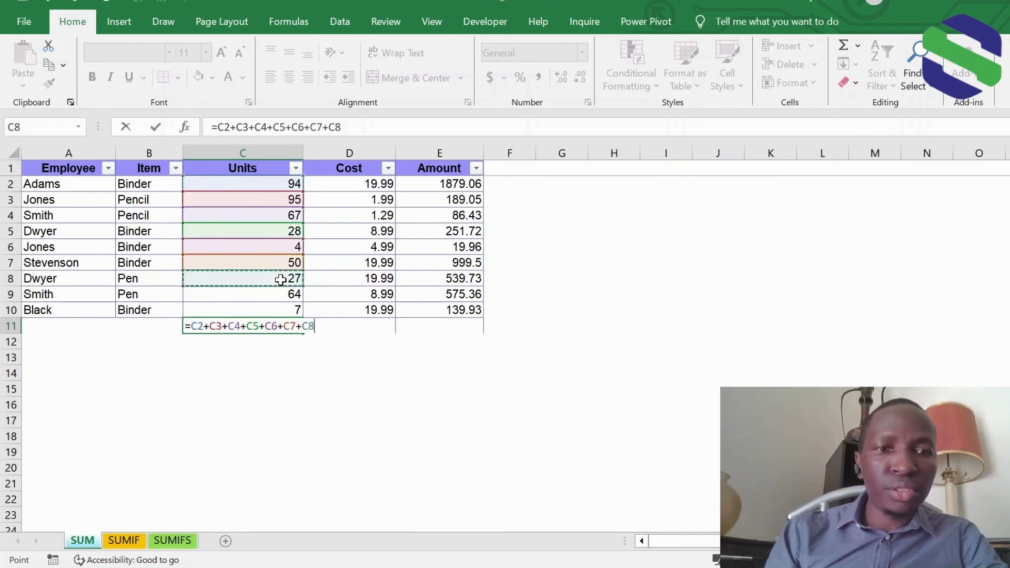
pyautogui.write('+')
pyautogui.click(281, 293)
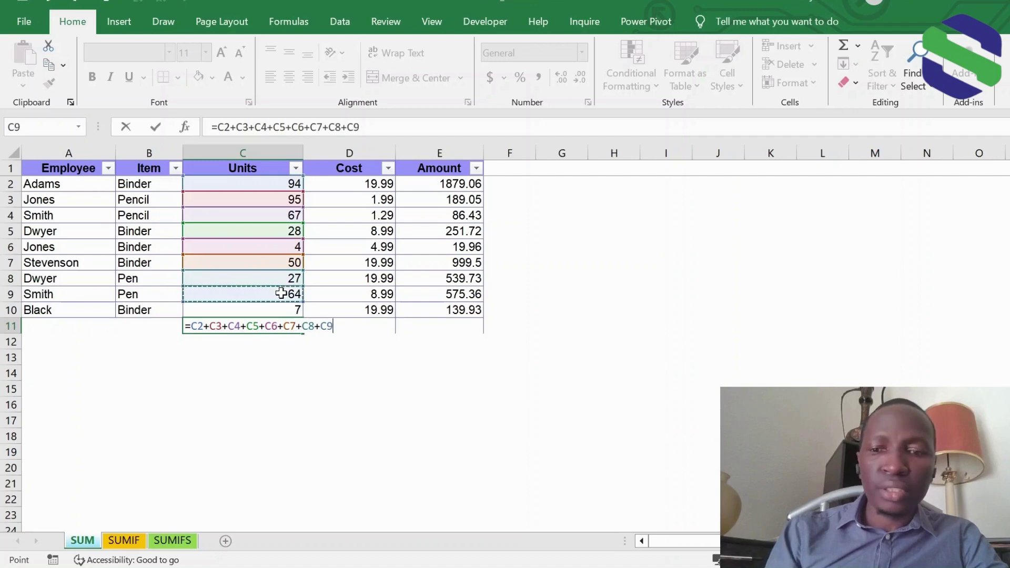
pyautogui.write('+')
pyautogui.click(281, 310)
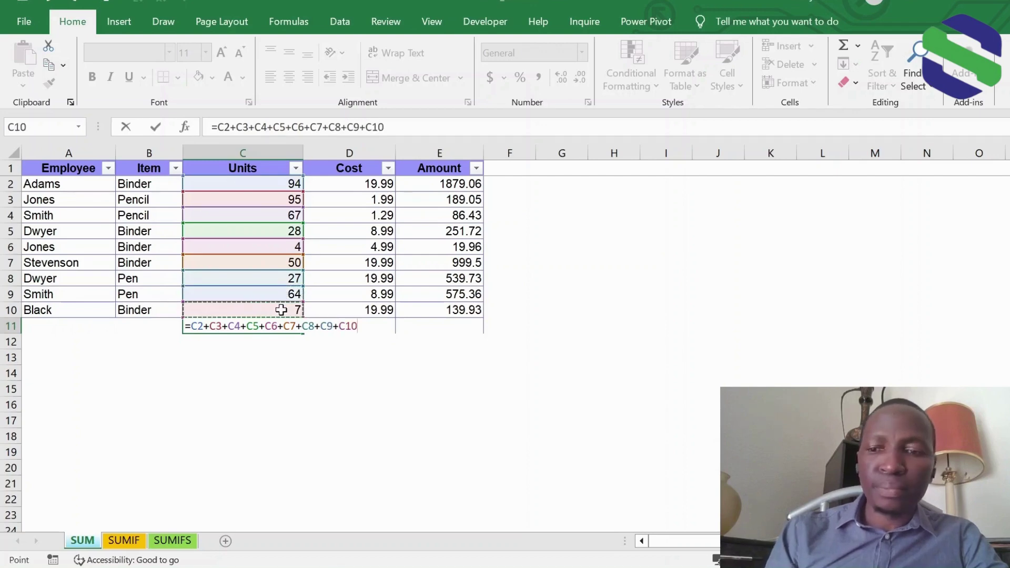
pyautogui.press('Return')
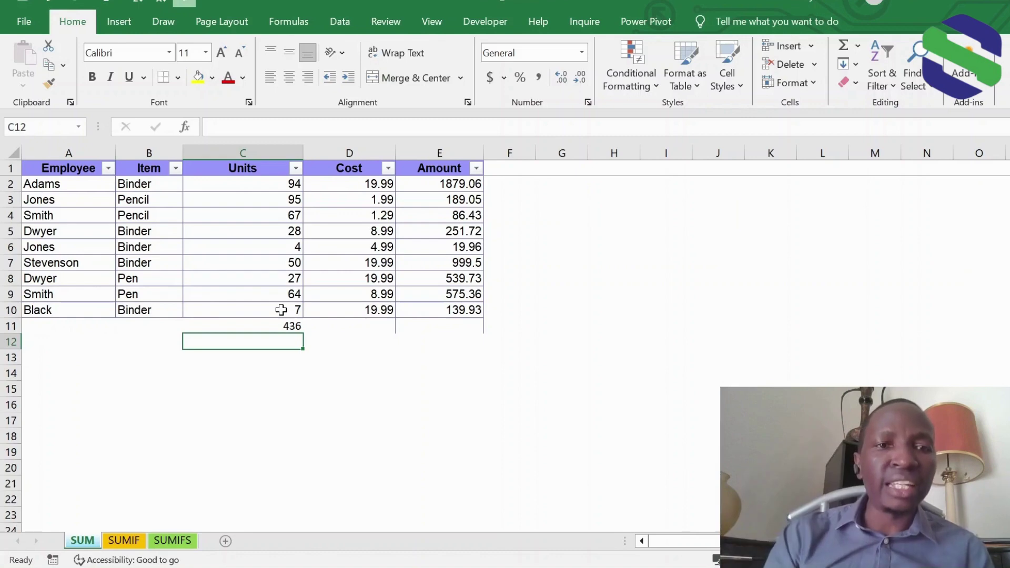
# Total the Cost column in D11 with the formula =SUM(D2:D10).
pyautogui.click(339, 328)
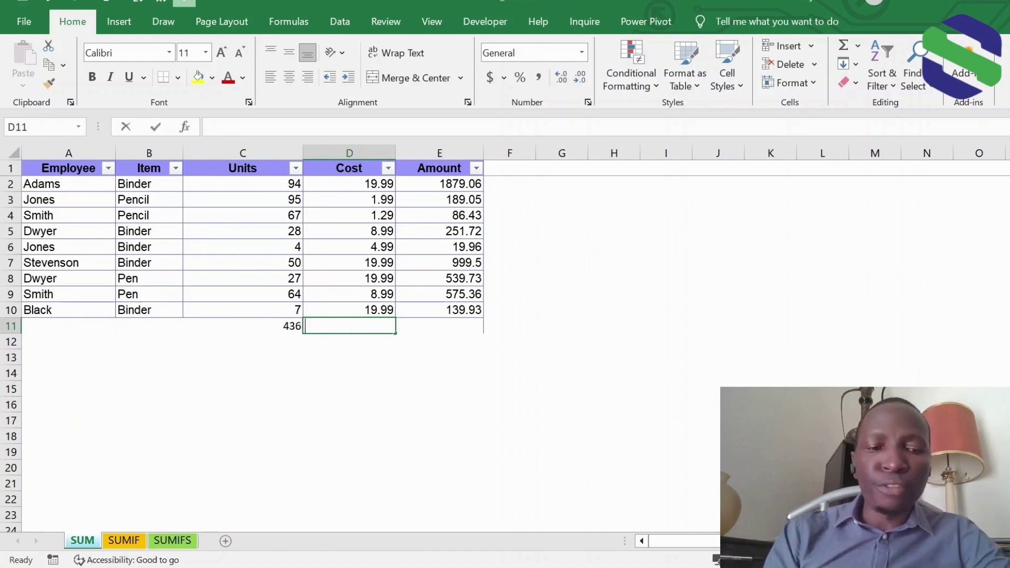
pyautogui.write('=sum(')
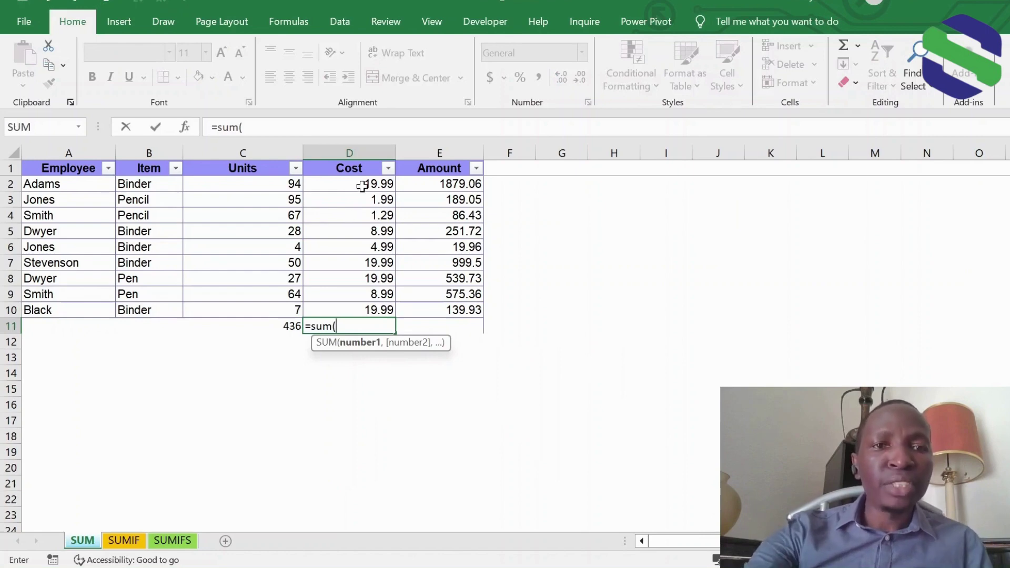
pyautogui.moveTo(365, 187); pyautogui.dragTo(367, 308)
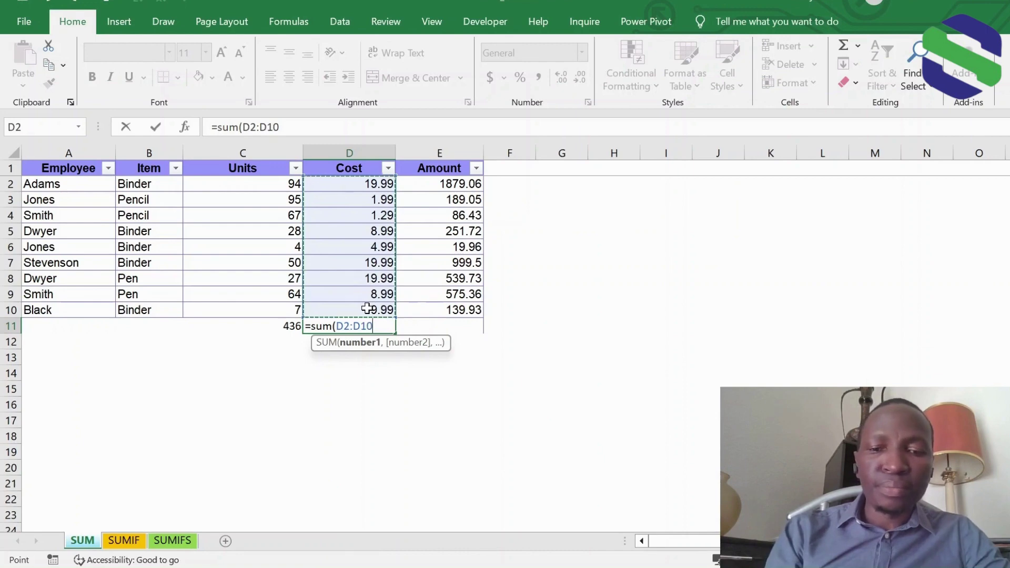
pyautogui.write(')')
pyautogui.press('Return')
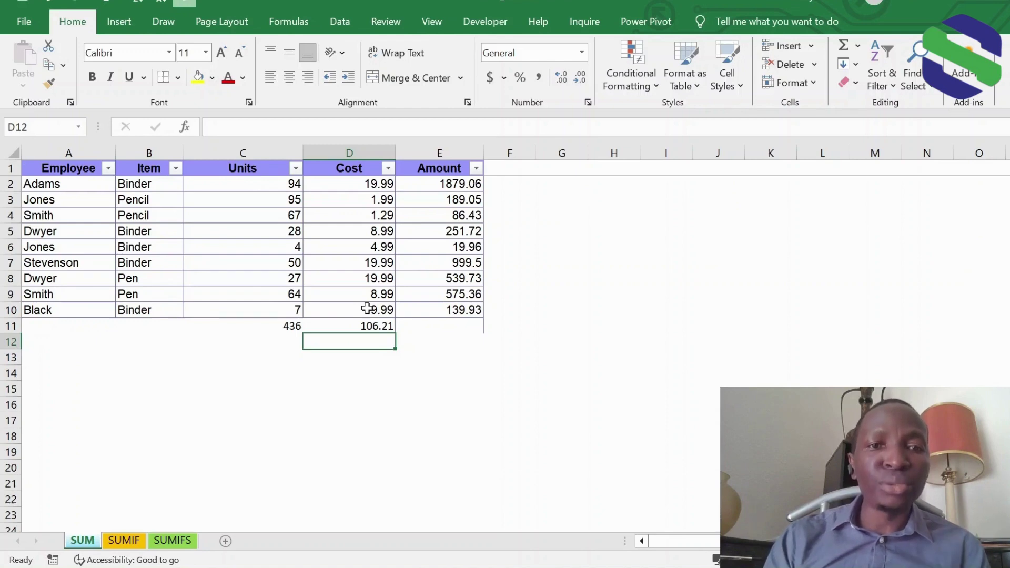
# Total the Amount column in E11 with AutoSum over E2:E10.
pyautogui.click(437, 327)
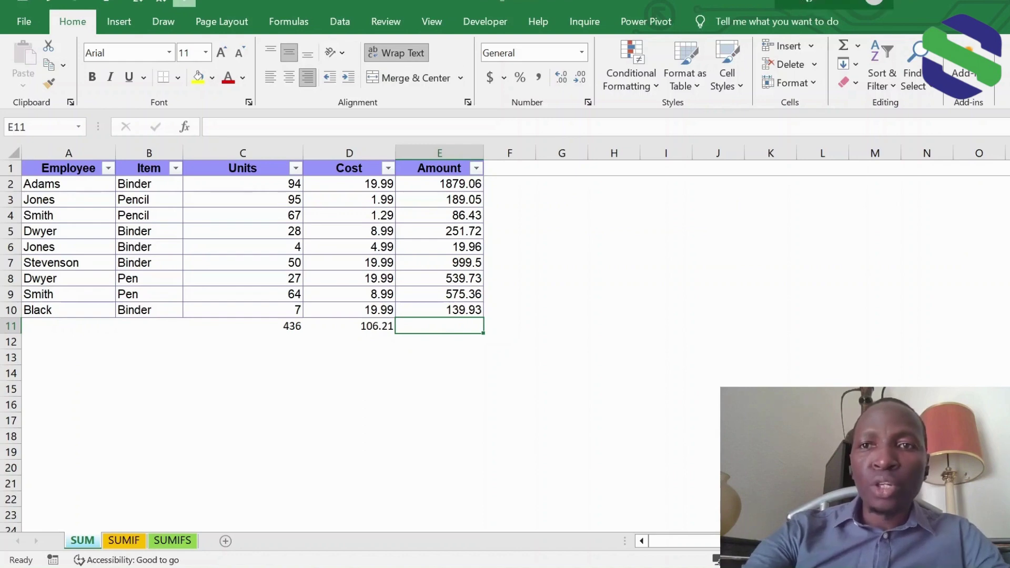
pyautogui.click(858, 48)
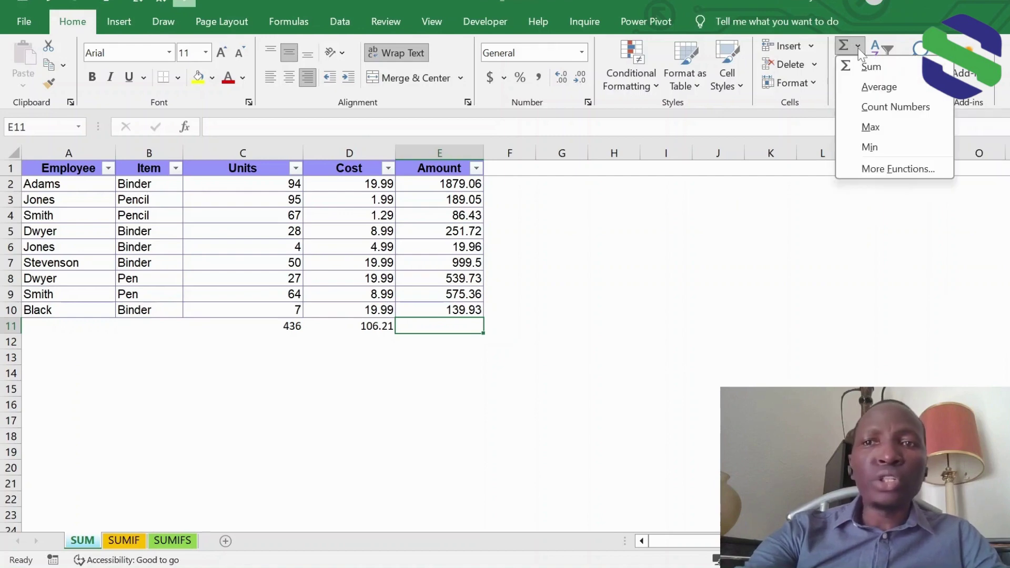
pyautogui.click(865, 69)
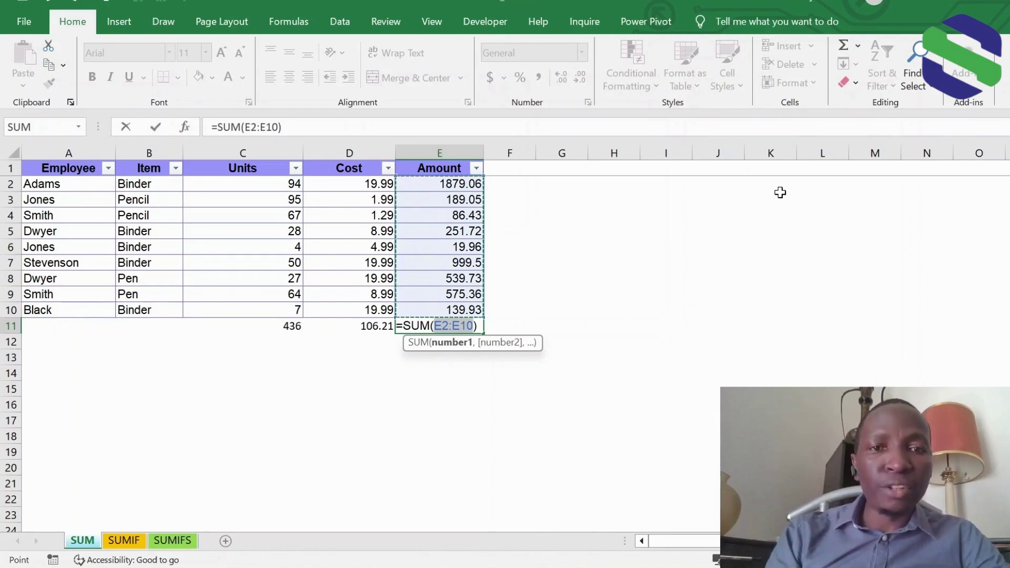
pyautogui.press('Return')
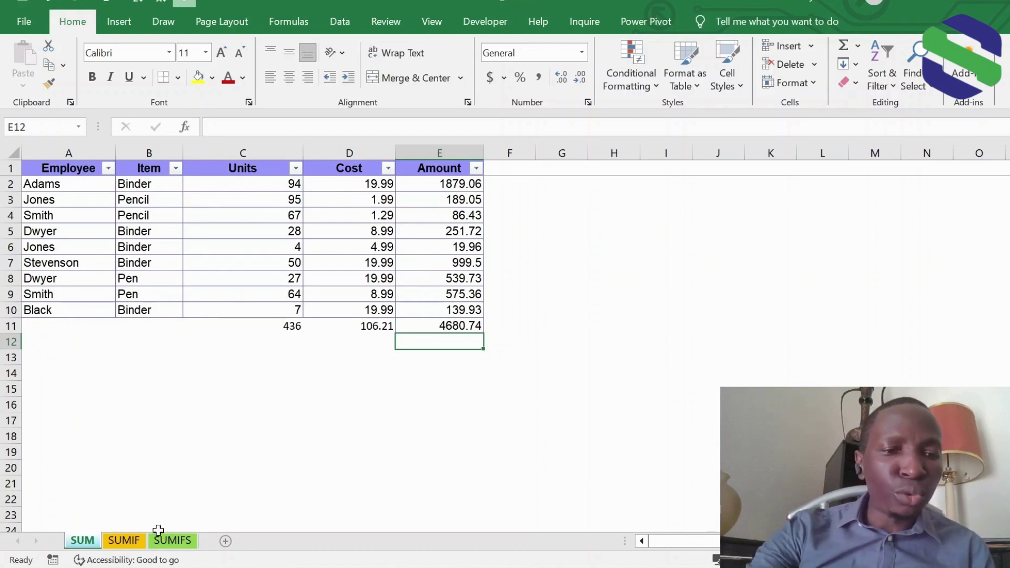
# Switch to the SUMIF worksheet.
pyautogui.click(126, 543)
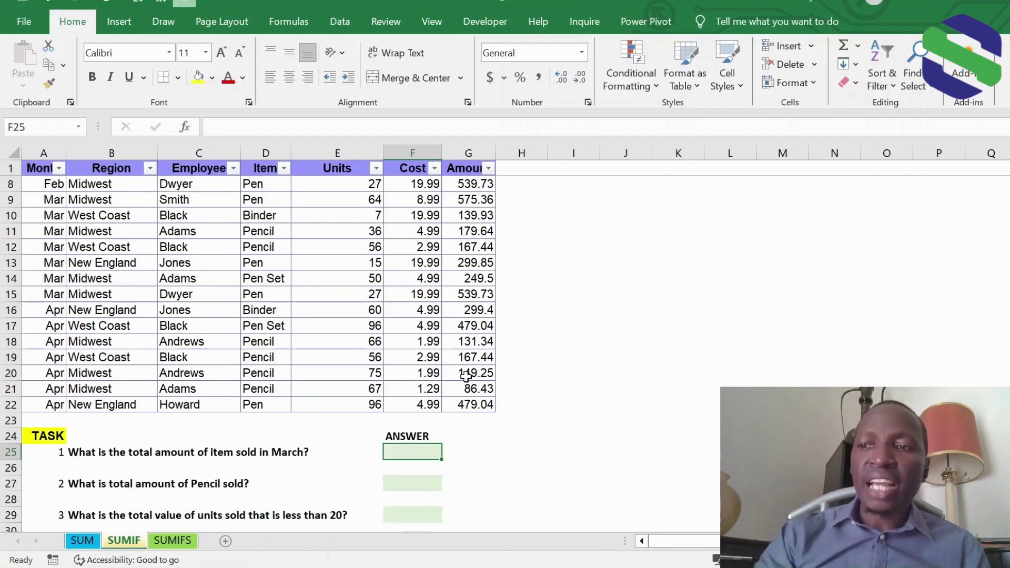
pyautogui.click(592, 212)
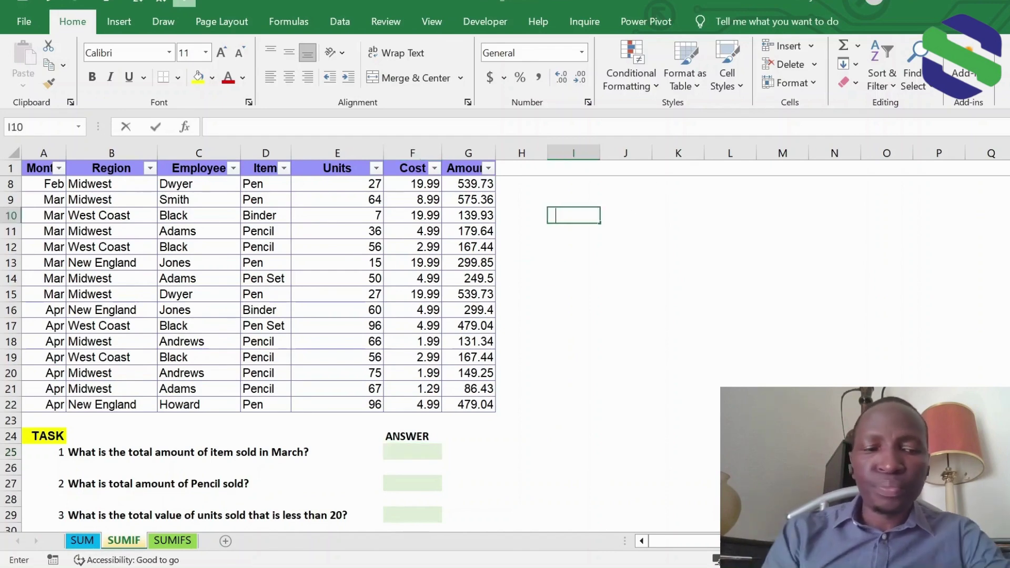
pyautogui.write('=sumif')
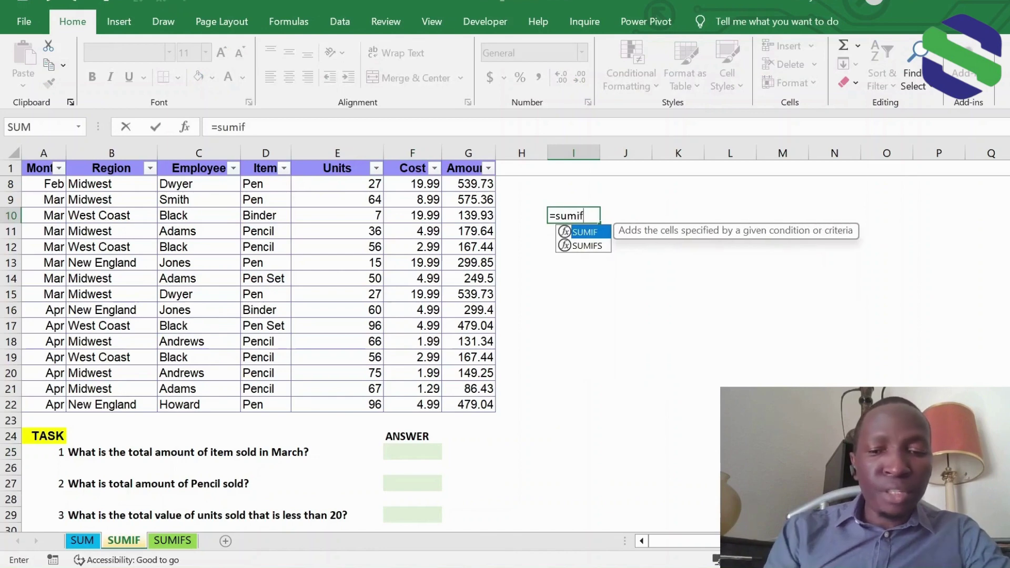
pyautogui.write('(')
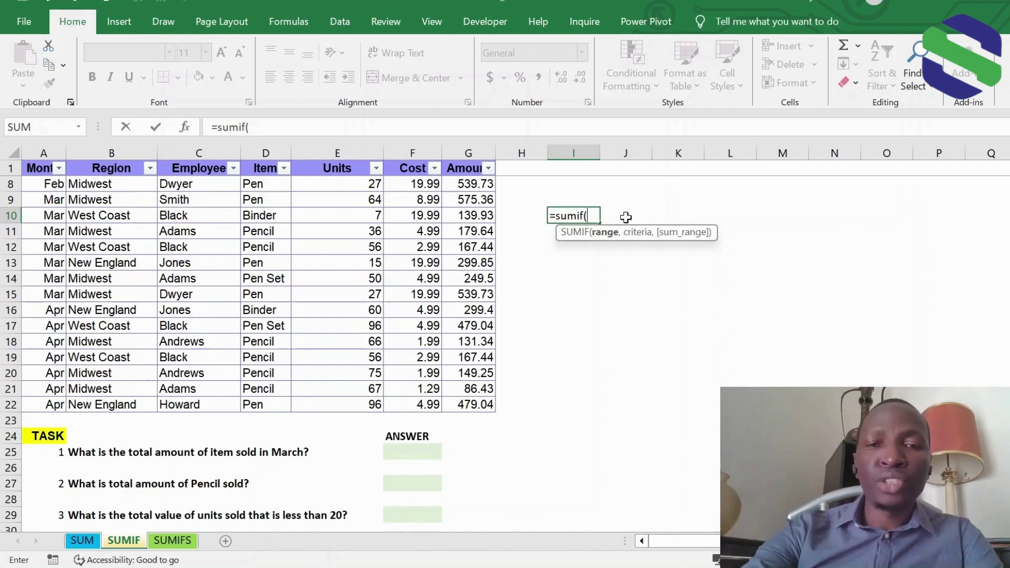
pyautogui.press('BackSpace')
pyautogui.press('BackSpace')
pyautogui.press('BackSpace')
pyautogui.press('BackSpace')
pyautogui.press('BackSpace')
pyautogui.press('BackSpace')
pyautogui.press('BackSpace')
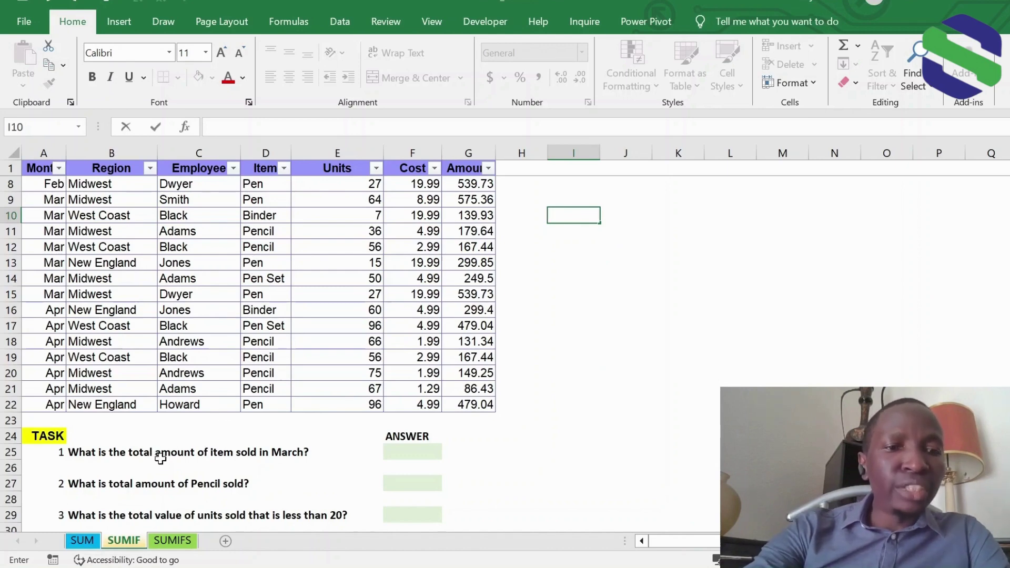
# Calculate the total amount sold in March in F25 with SUMIF, using range A2:A22, criterion A9 and sum range G2:G22.
pyautogui.click(44, 152)
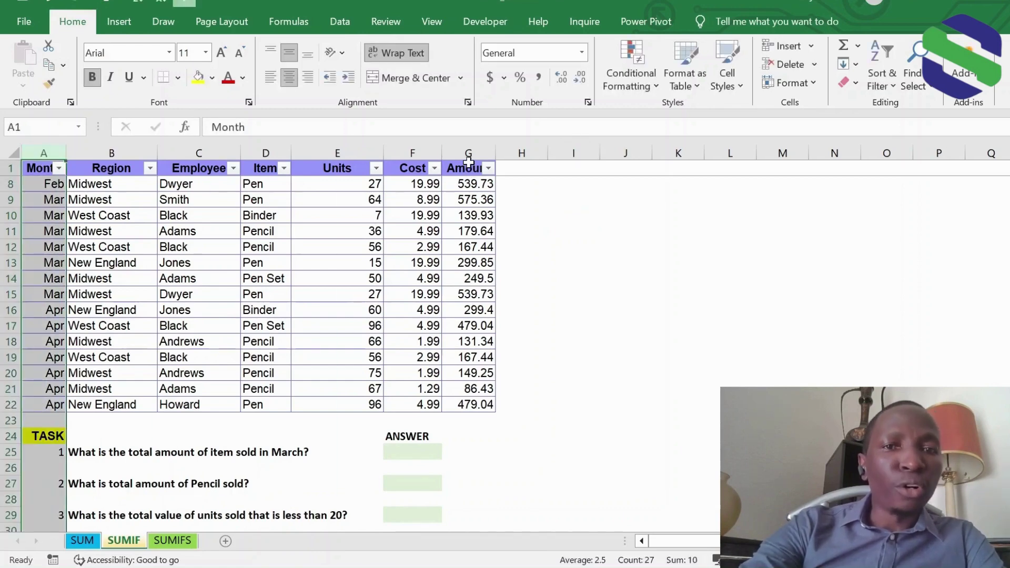
pyautogui.click(467, 152)
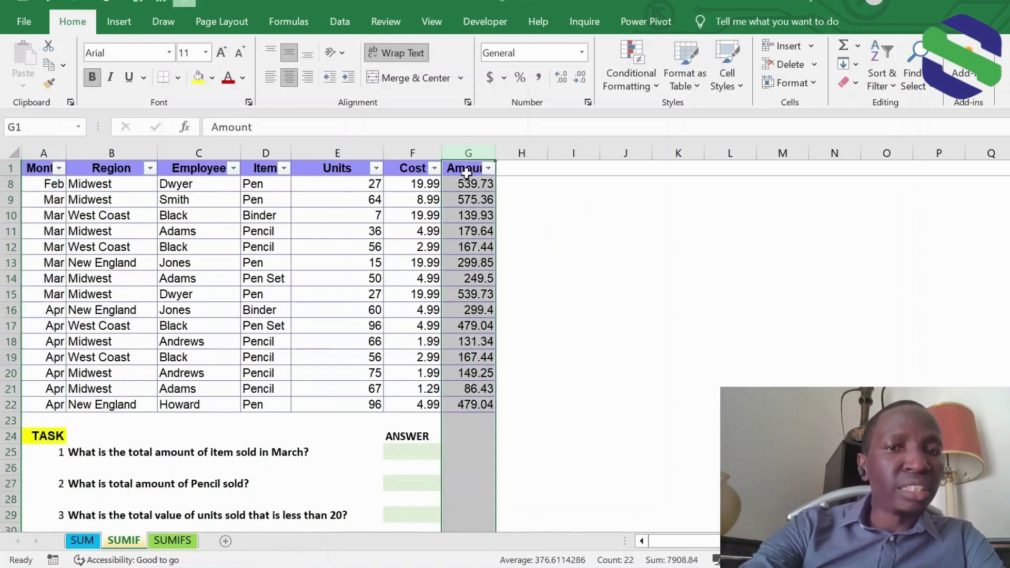
pyautogui.click(414, 453)
pyautogui.write('=sumif')
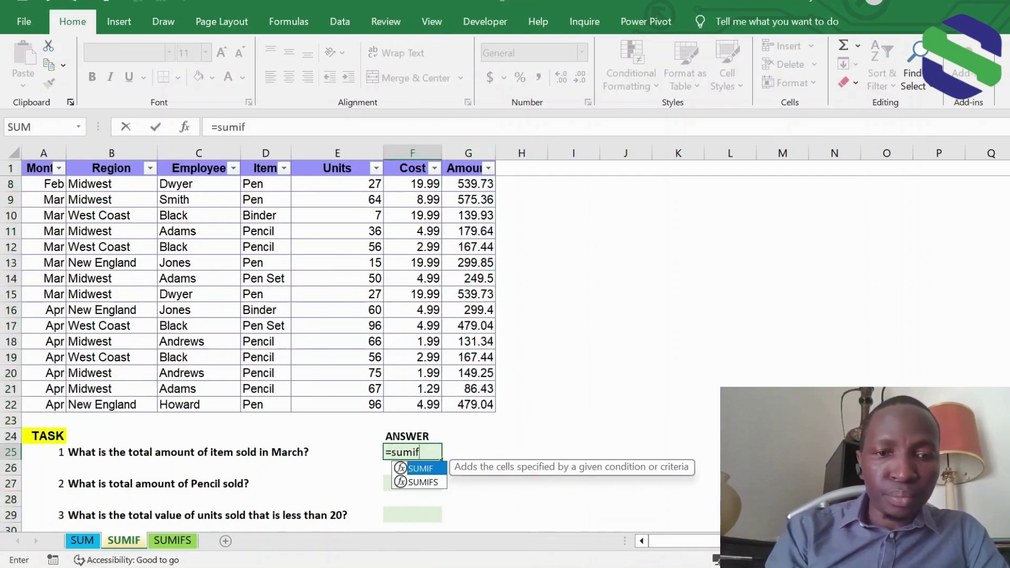
pyautogui.write('(')
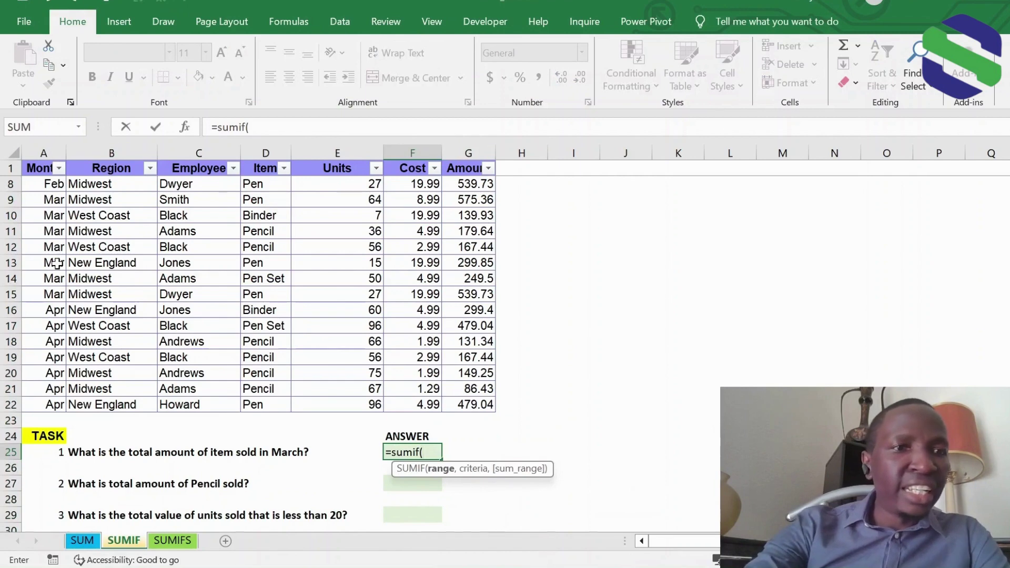
pyautogui.scroll(2, 56, 258)
pyautogui.moveTo(42, 187); pyautogui.dragTo(46, 488)
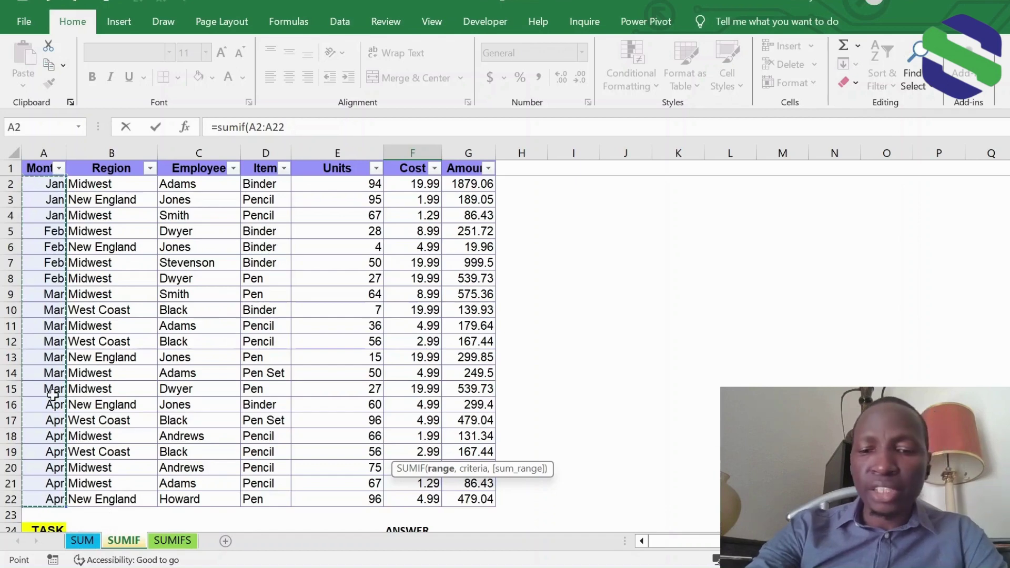
pyautogui.write(',')
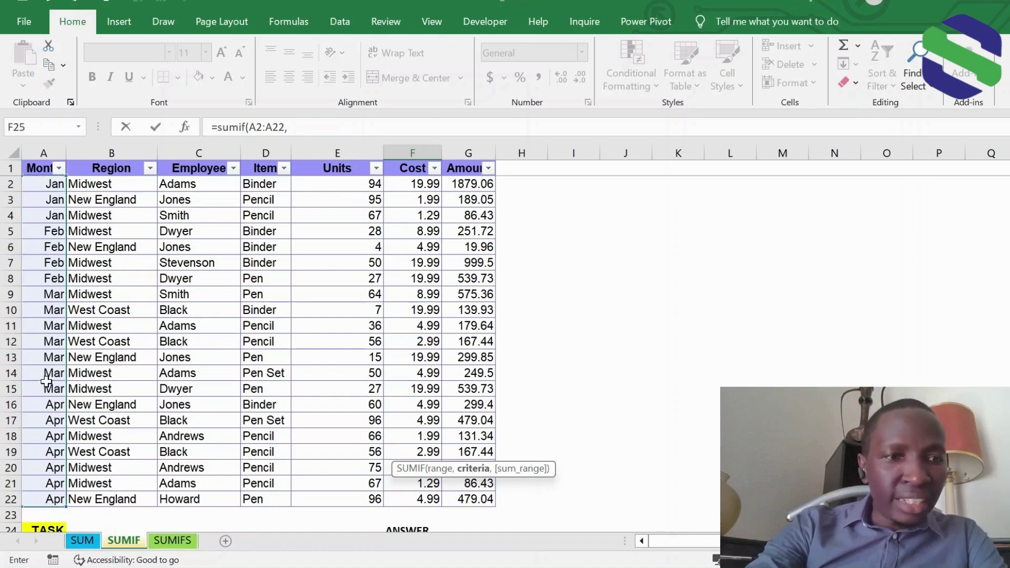
pyautogui.click(46, 295)
pyautogui.write(',')
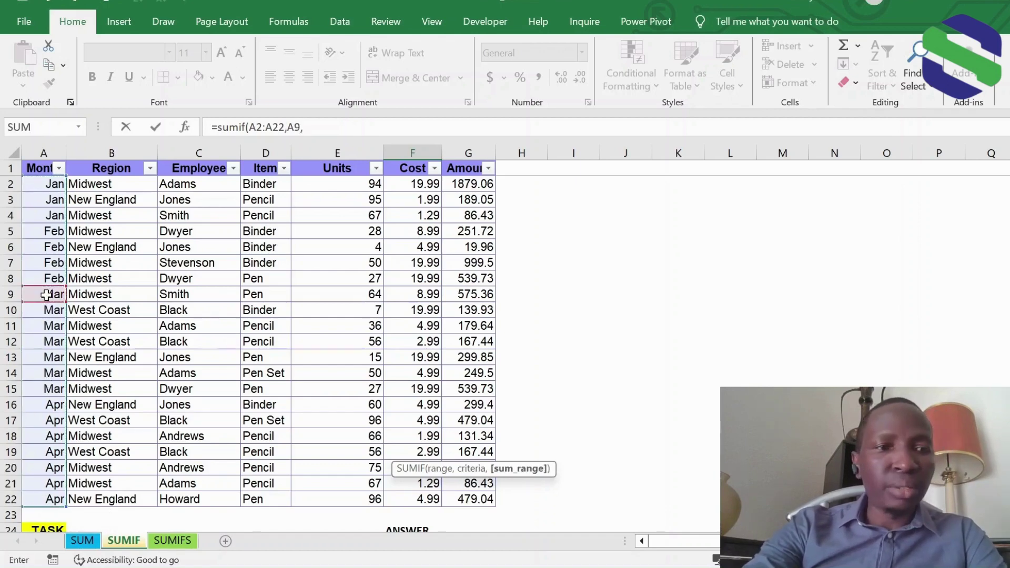
pyautogui.moveTo(473, 184); pyautogui.dragTo(479, 497)
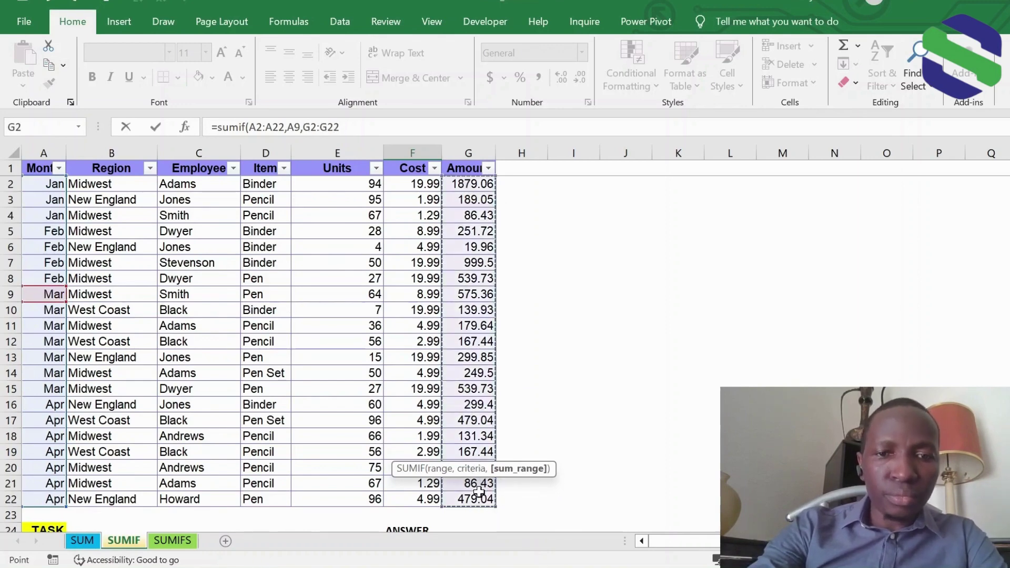
pyautogui.press('Return')
pyautogui.scroll(-1, 474, 484)
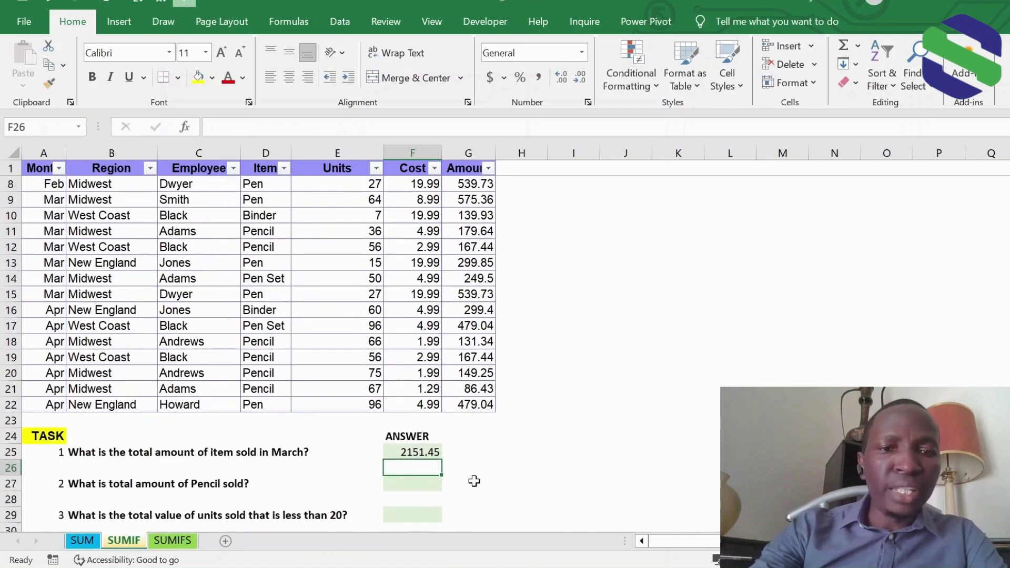
# Calculate the total amount of Pencil sold in F27 with SUMIF, using range D2:D22, criterion D3 and sum range G2:G22.
pyautogui.scroll(1, 476, 476)
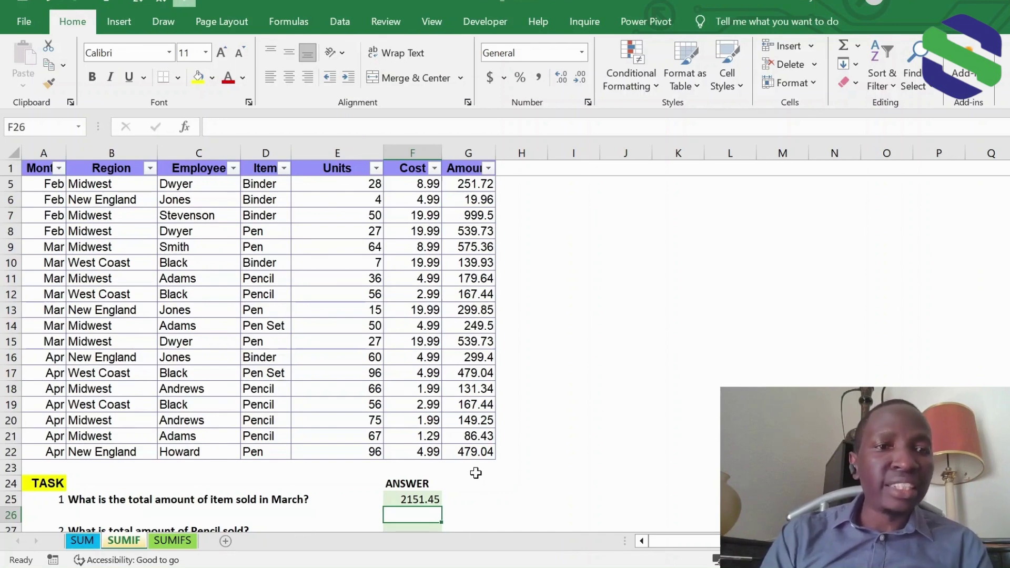
pyautogui.scroll(-1, 399, 381)
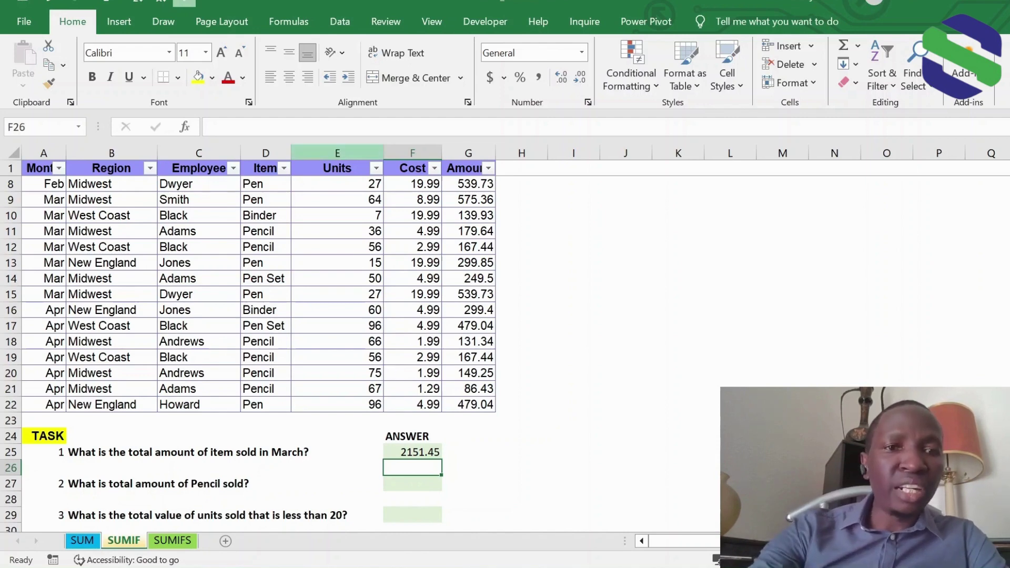
pyautogui.click(264, 152)
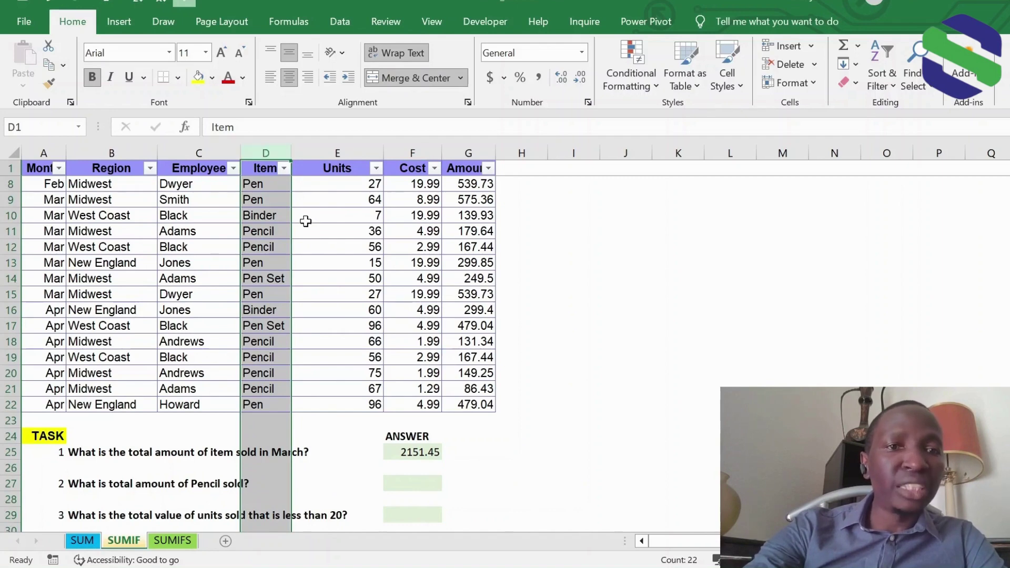
pyautogui.click(468, 152)
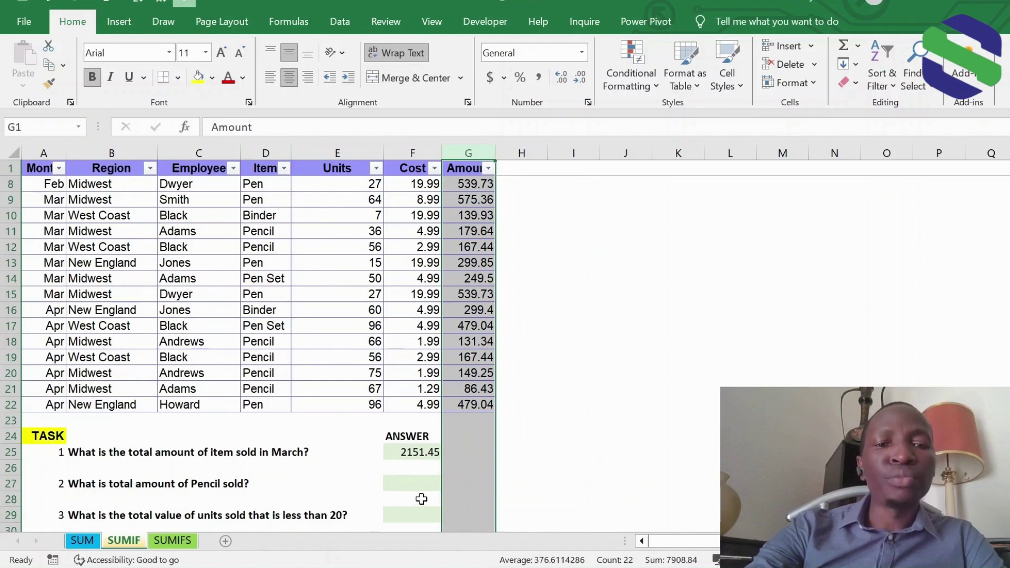
pyautogui.click(413, 483)
pyautogui.write('=su')
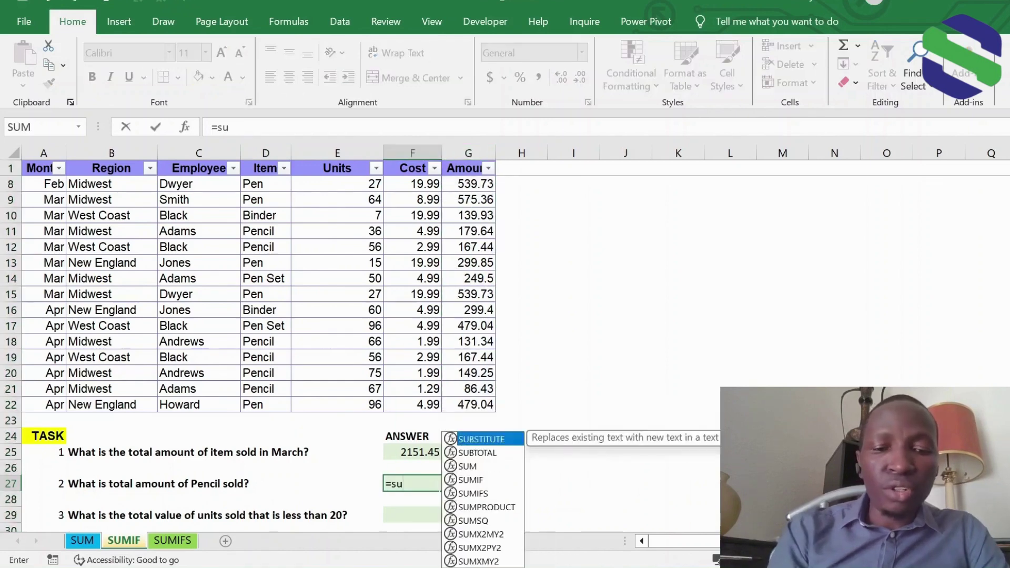
pyautogui.write('mif(')
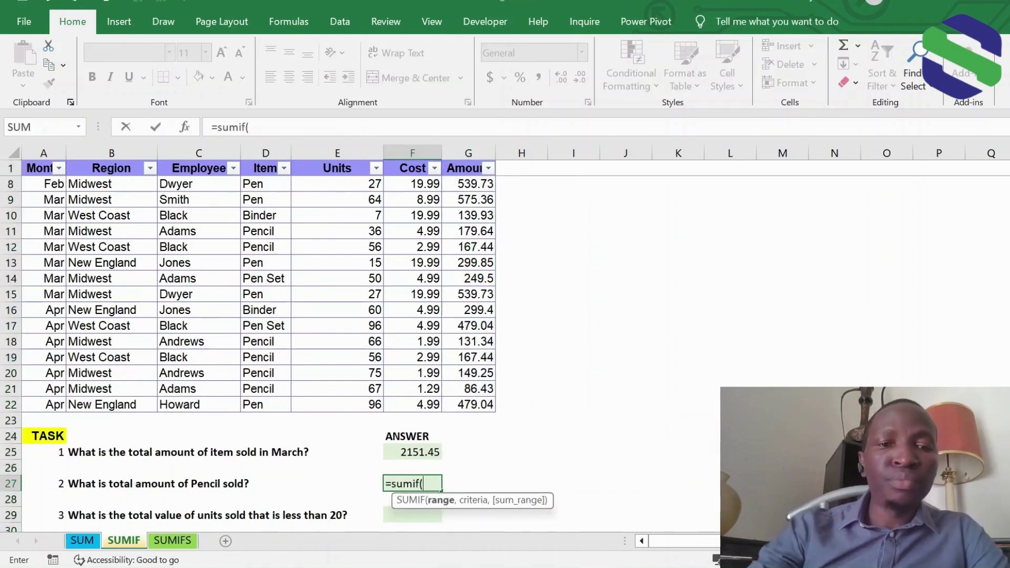
pyautogui.scroll(2, 276, 305)
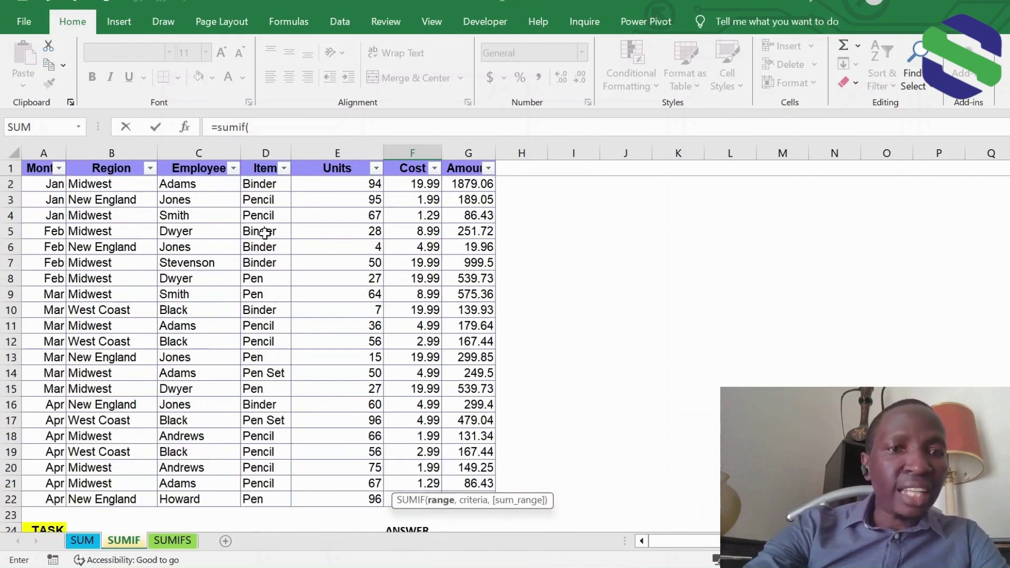
pyautogui.moveTo(259, 184); pyautogui.dragTo(262, 496)
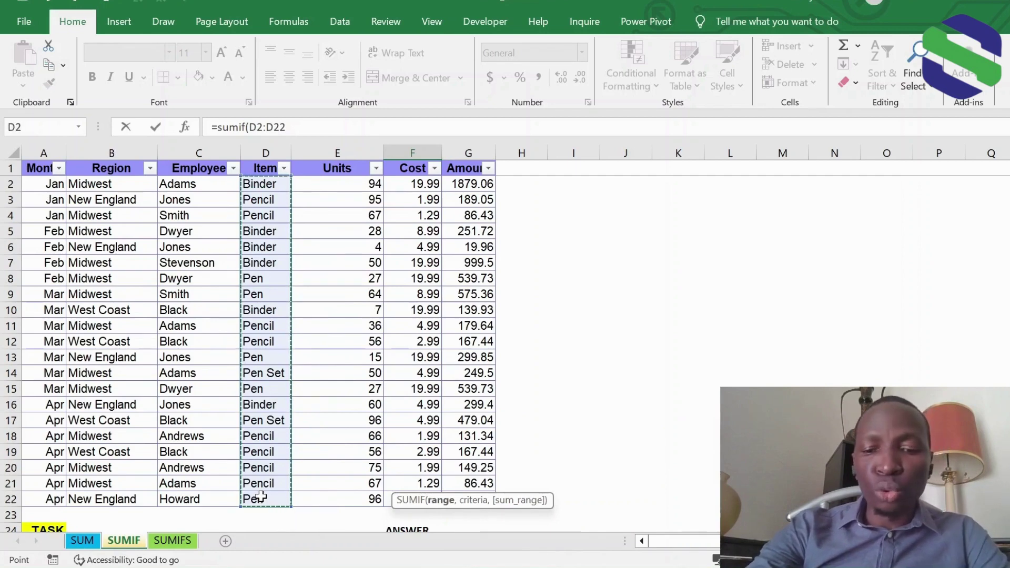
pyautogui.write(',')
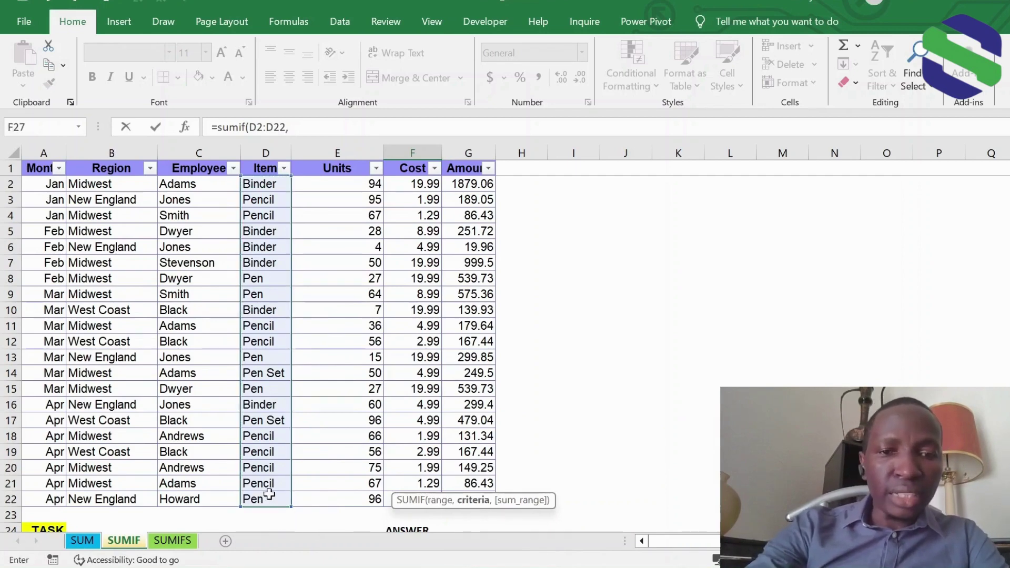
pyautogui.click(264, 200)
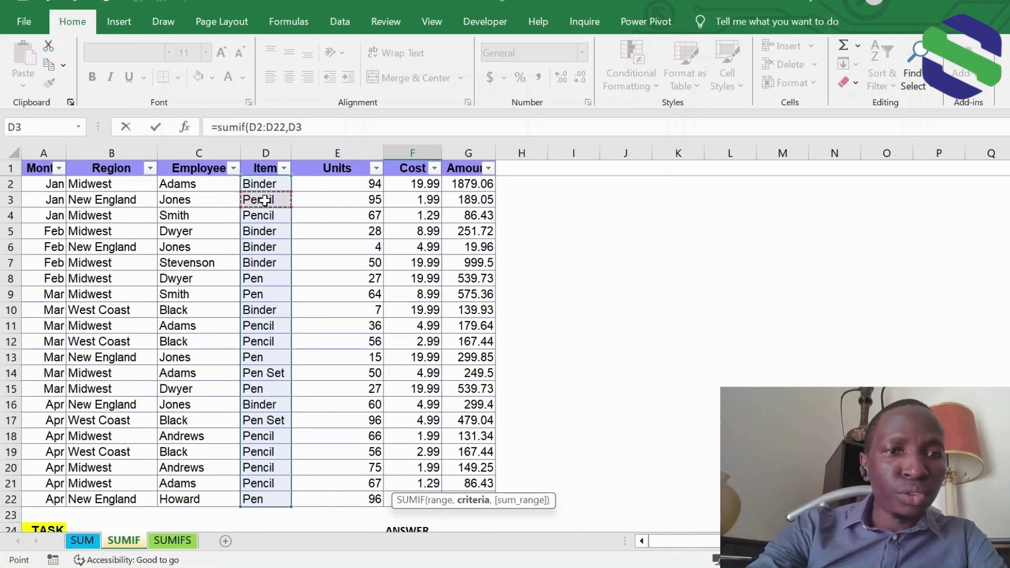
pyautogui.write(',')
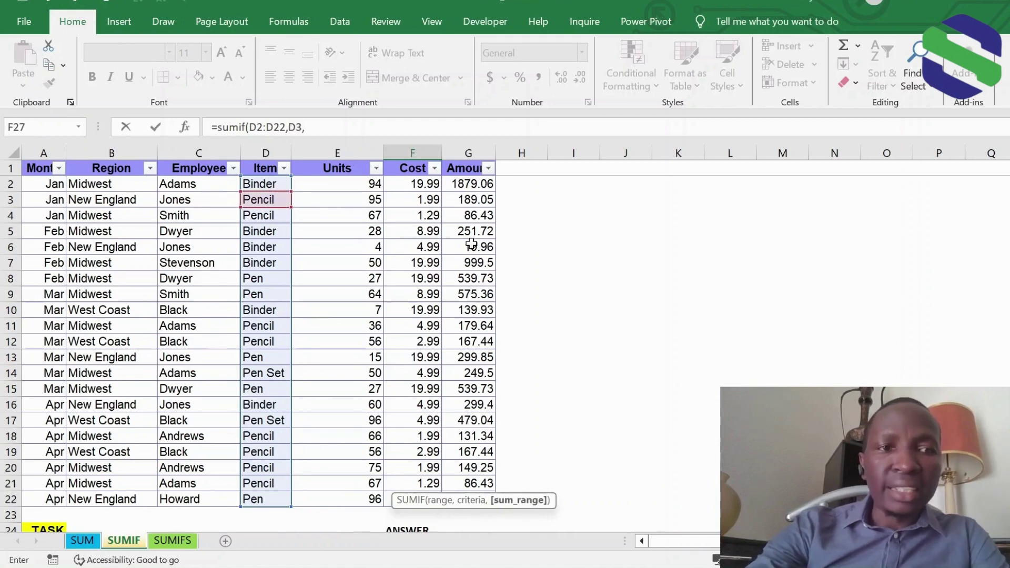
pyautogui.moveTo(467, 184); pyautogui.dragTo(475, 512)
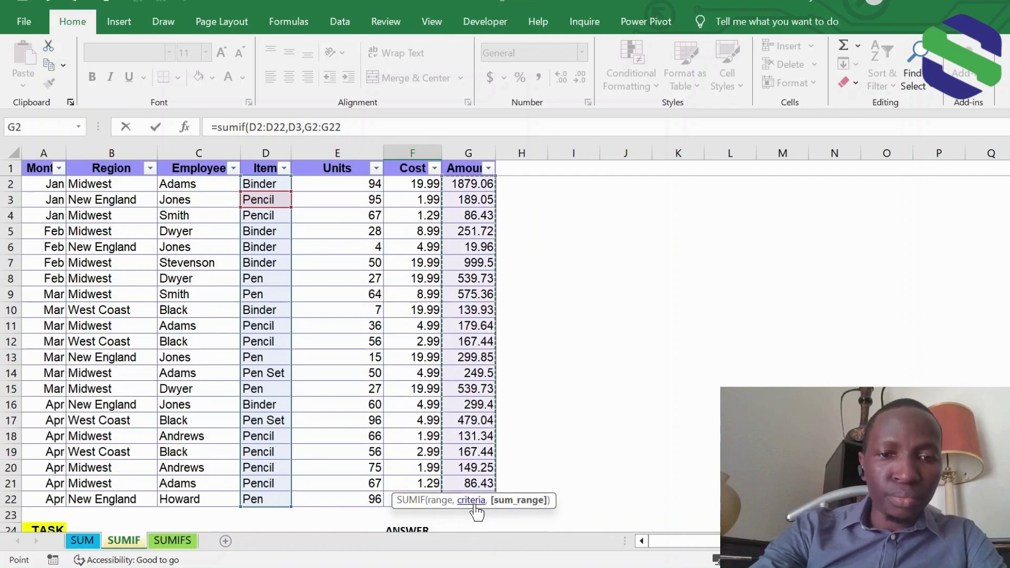
pyautogui.press('Return')
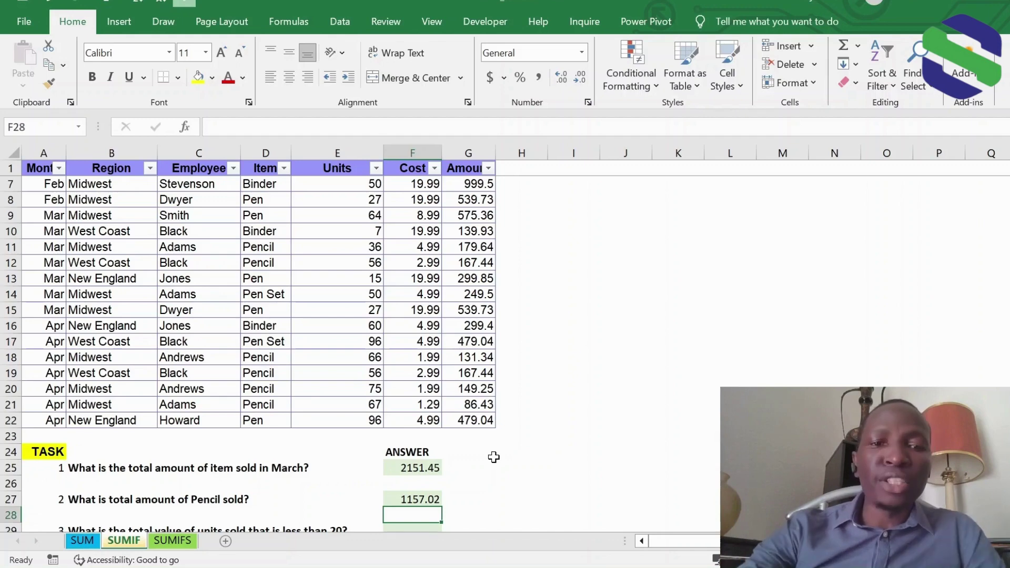
# Calculate the total value of units sold below 20 in F29 with SUMIF, using range E2:E22, criterion "<20" and sum range G2:G22.
pyautogui.scroll(-1, 476, 331)
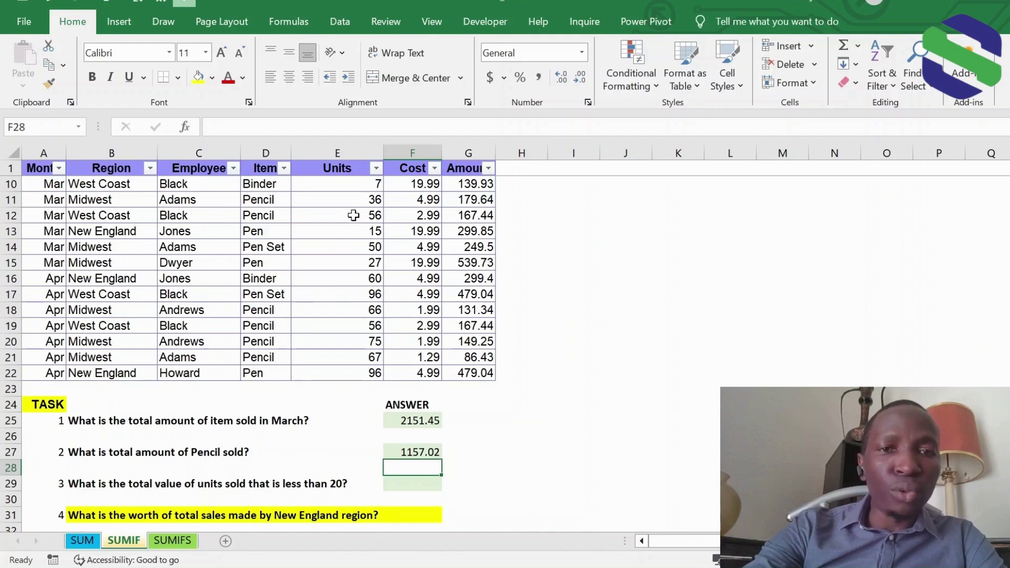
pyautogui.scroll(3, 352, 233)
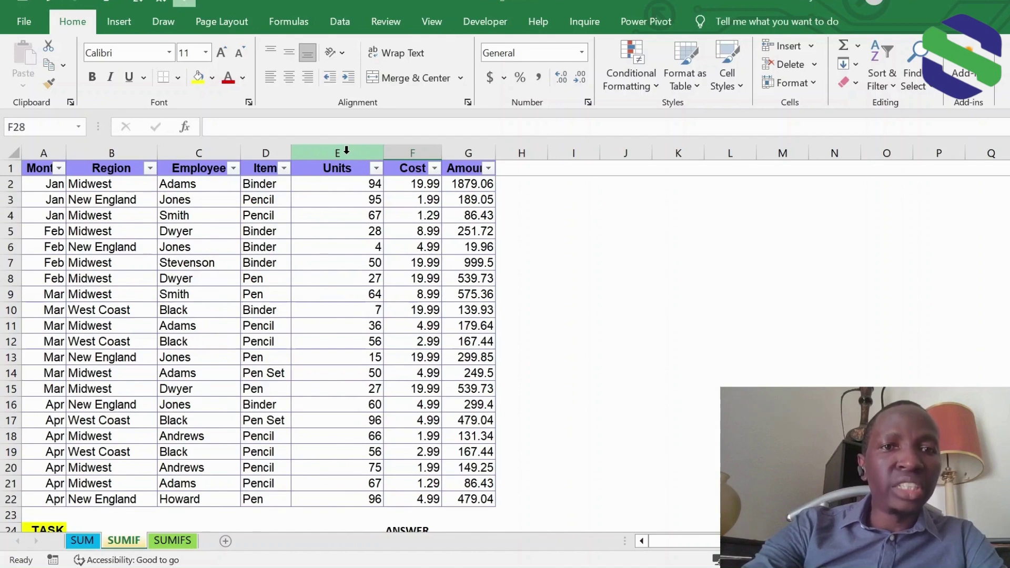
pyautogui.scroll(-3, 431, 267)
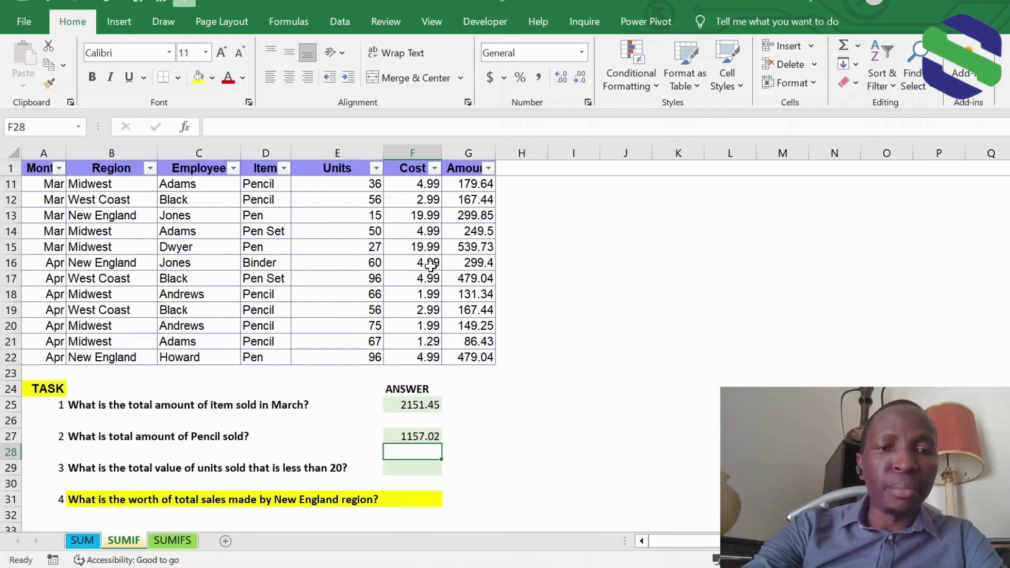
pyautogui.click(421, 470)
pyautogui.write('=su')
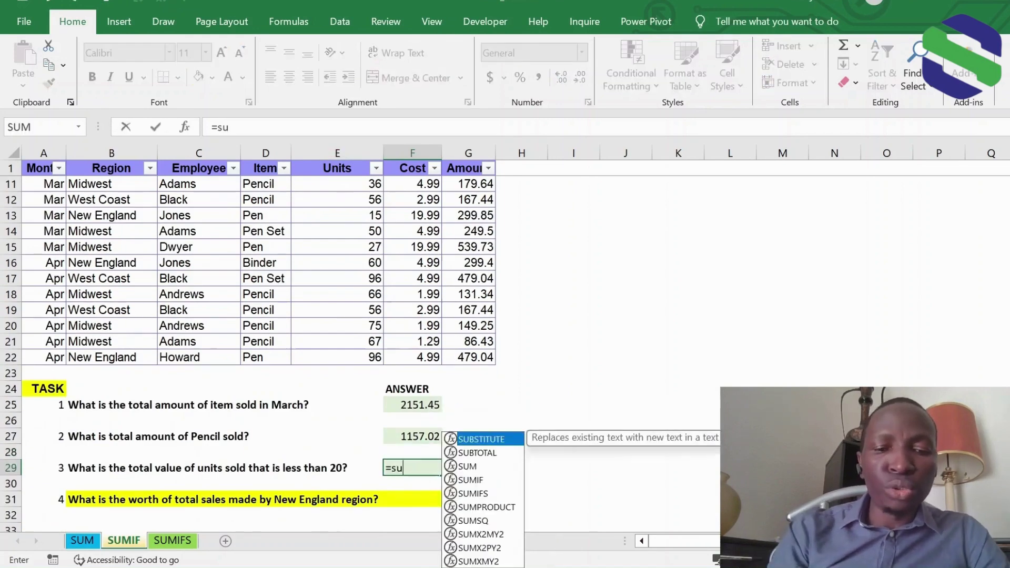
pyautogui.write('mif(')
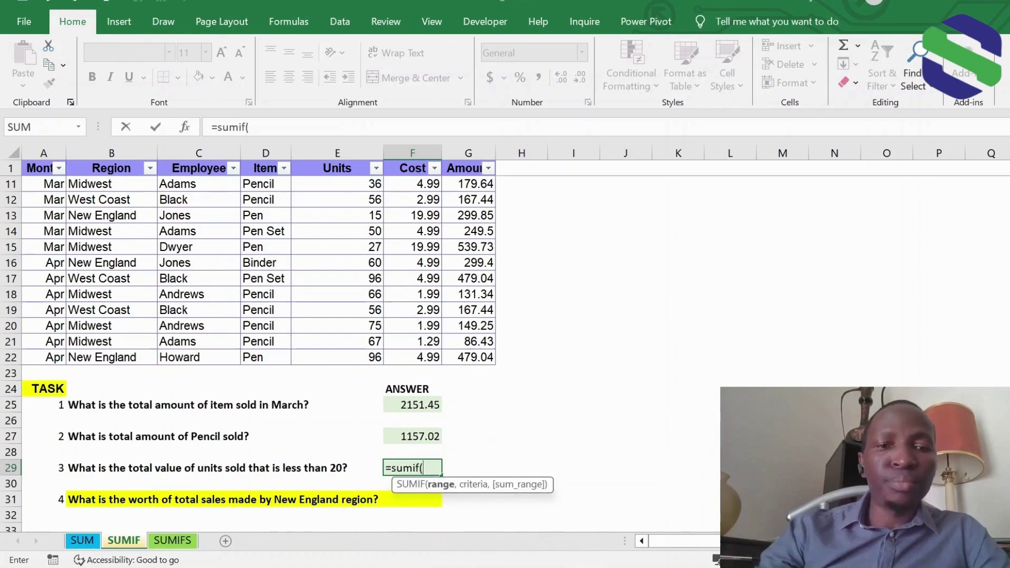
pyautogui.scroll(3, 349, 358)
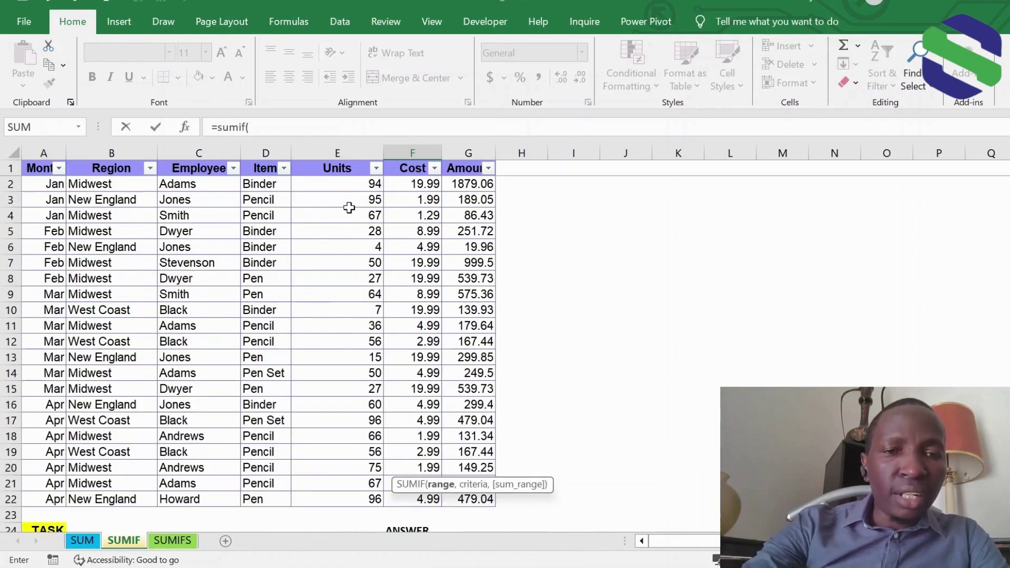
pyautogui.moveTo(342, 185); pyautogui.dragTo(346, 494)
pyautogui.write(',')
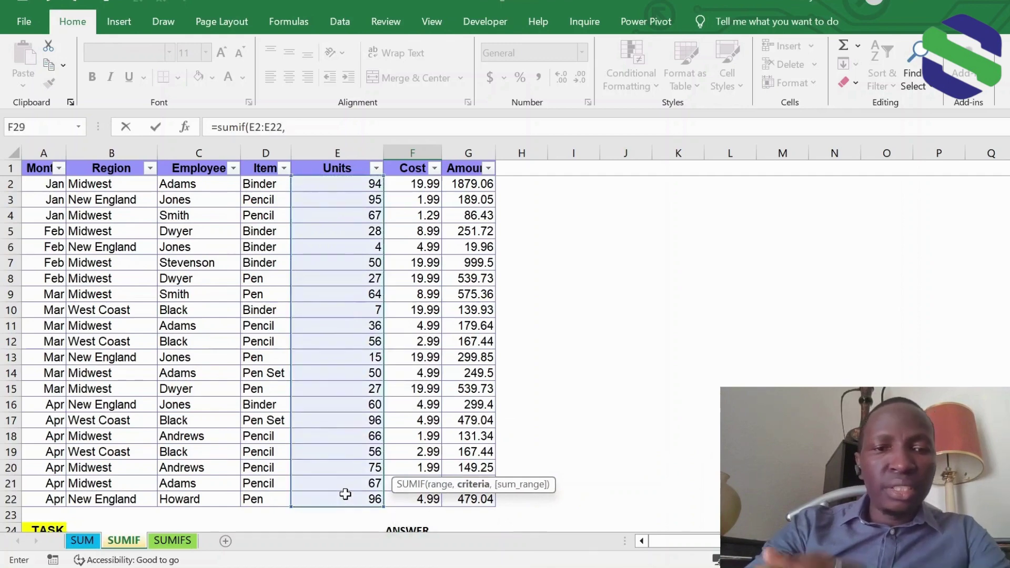
pyautogui.scroll(-2, 371, 463)
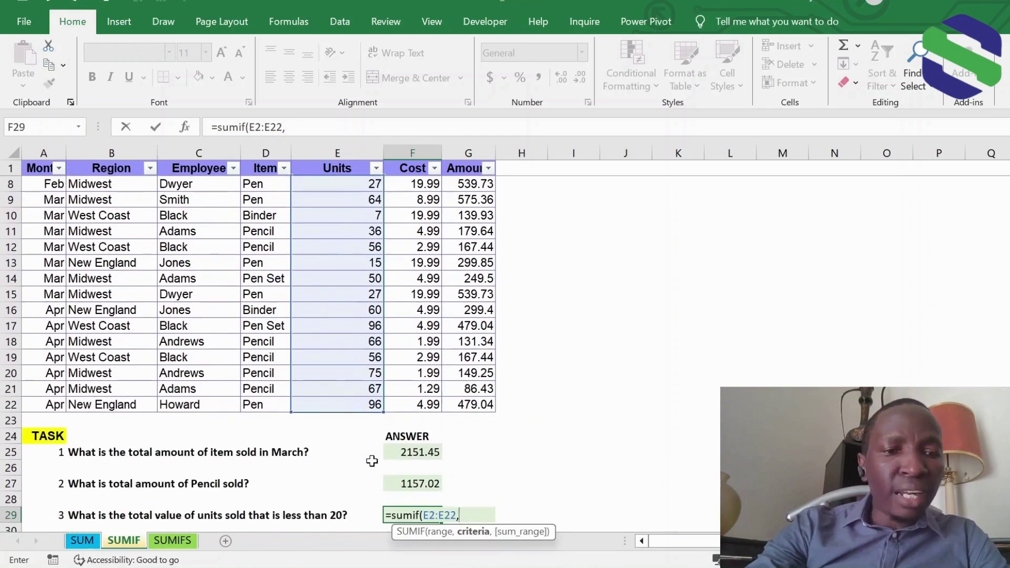
pyautogui.scroll(-1, 371, 462)
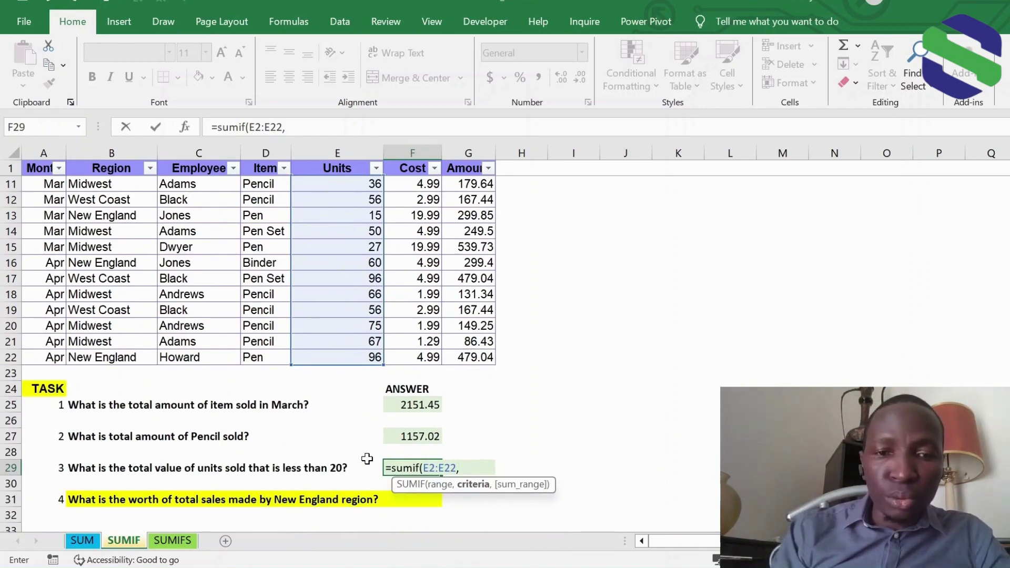
pyautogui.write('"<20')
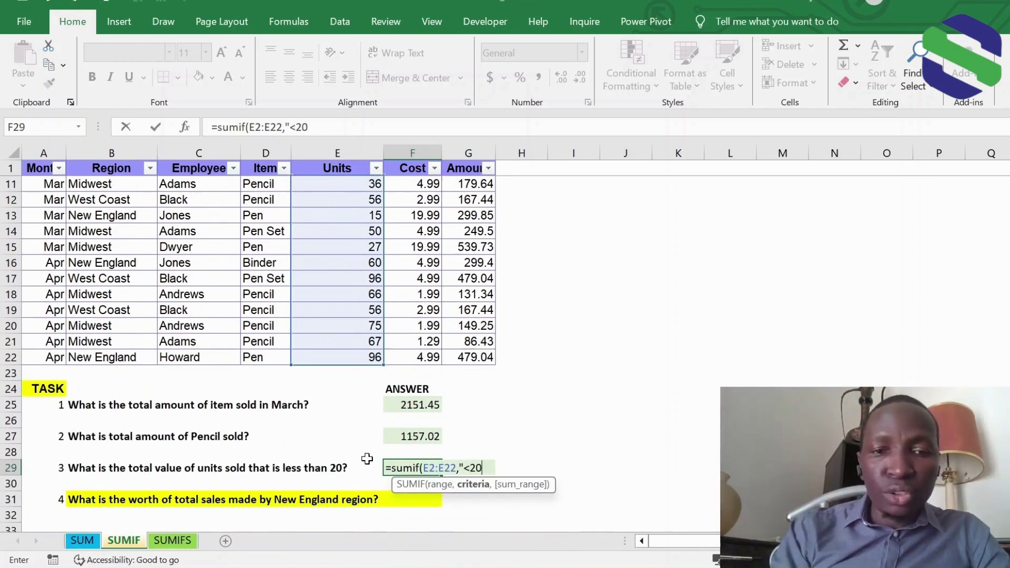
pyautogui.write('",')
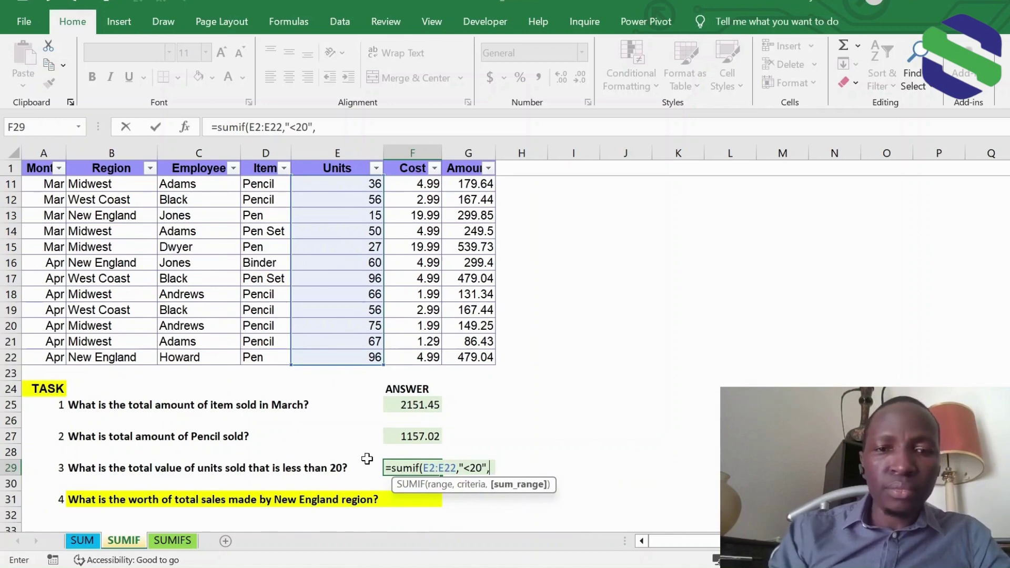
pyautogui.scroll(3, 507, 334)
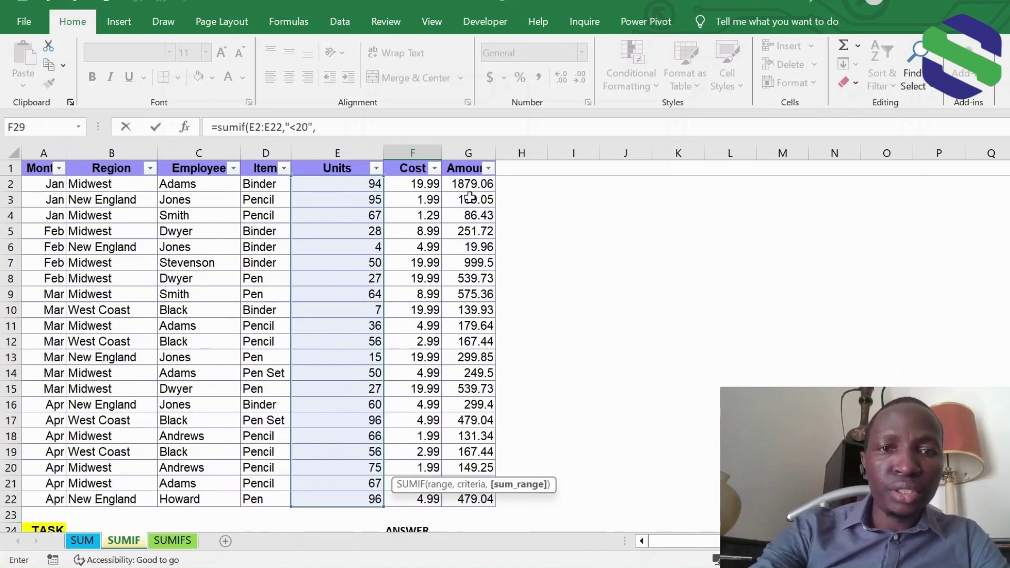
pyautogui.moveTo(470, 185); pyautogui.dragTo(474, 499)
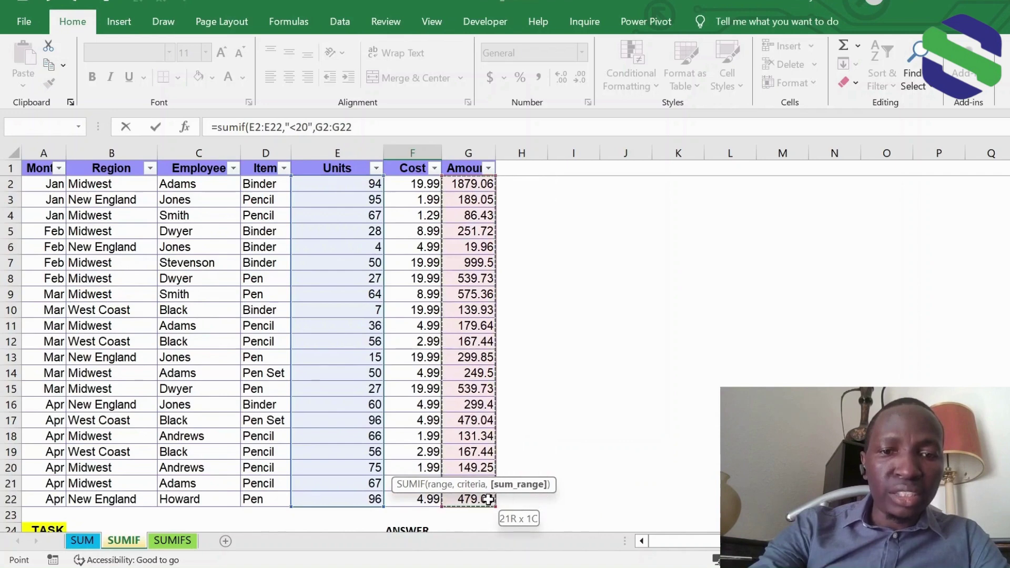
pyautogui.press('Return')
pyautogui.scroll(-1, 474, 462)
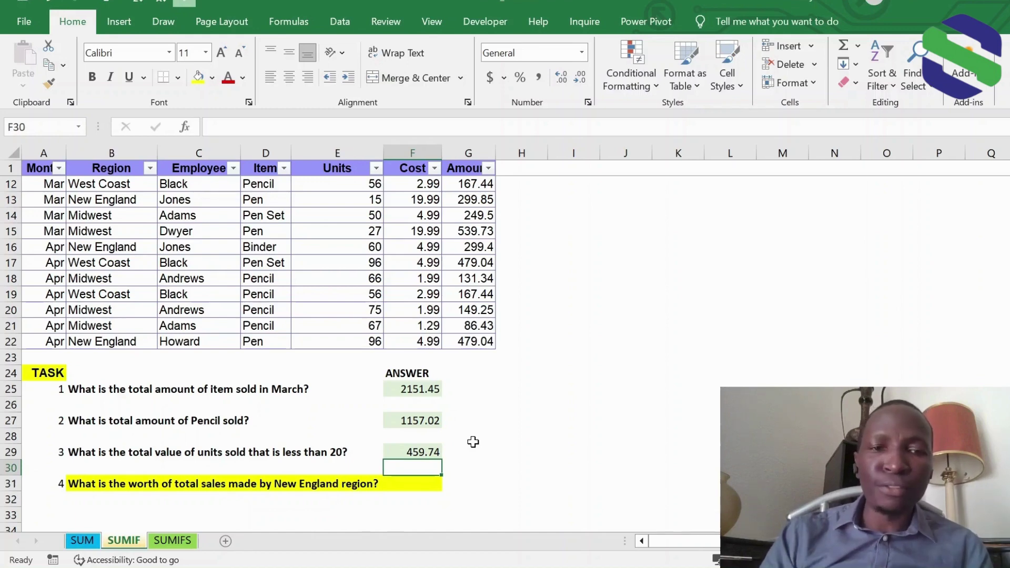
# Switch to the SUMIFS worksheet and show the start of its data table.
pyautogui.click(172, 544)
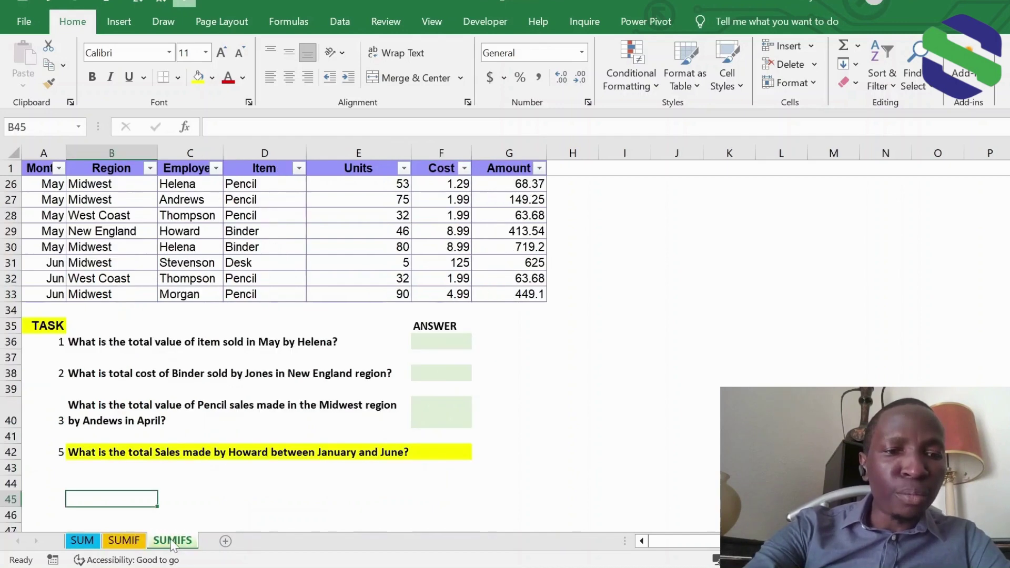
pyautogui.scroll(8, 576, 398)
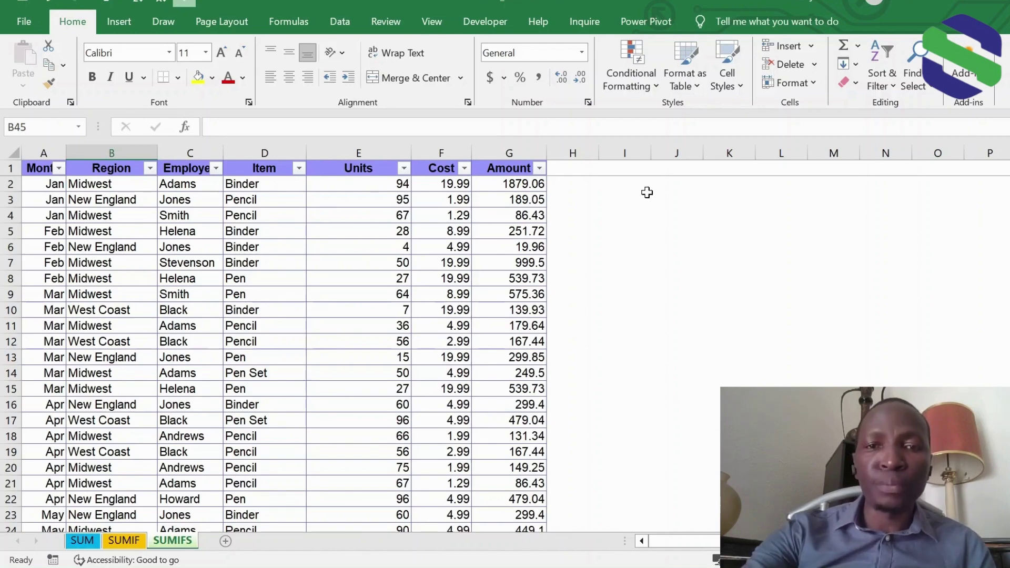
# Start a SUMIFS formula in I4 to show its argument syntax, and clear the entry again.
pyautogui.click(629, 220)
pyautogui.write('=sumifs')
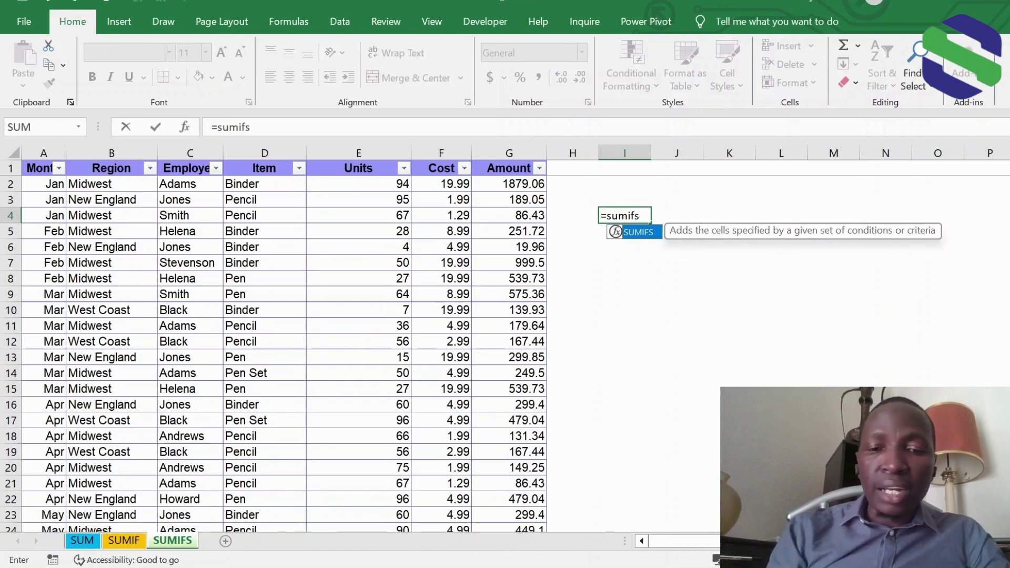
pyautogui.write('(')
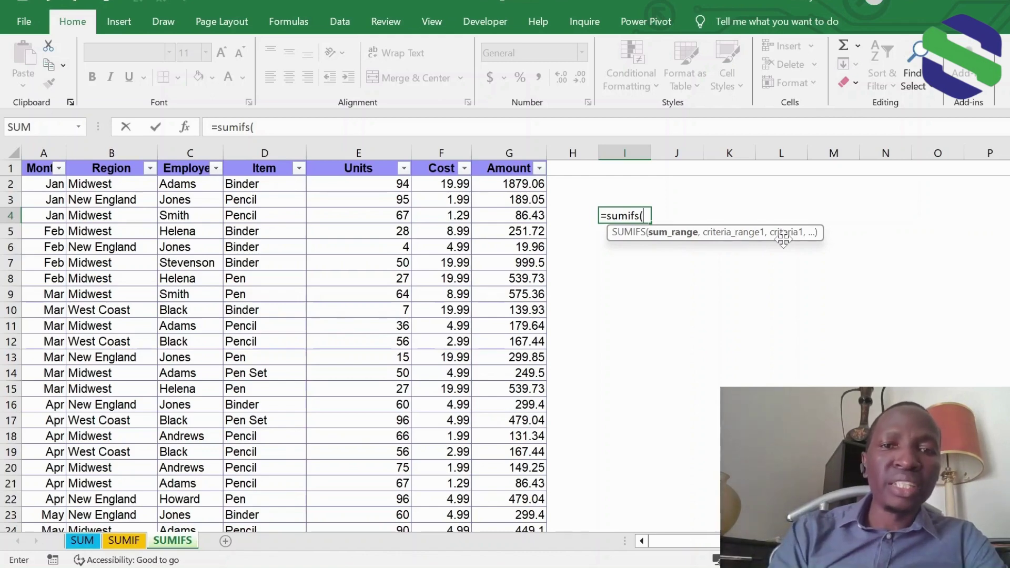
pyautogui.press('BackSpace')
pyautogui.press('BackSpace')
pyautogui.press('BackSpace')
pyautogui.press('BackSpace')
pyautogui.press('BackSpace')
pyautogui.press('BackSpace')
pyautogui.press('BackSpace')
pyautogui.press('BackSpace')
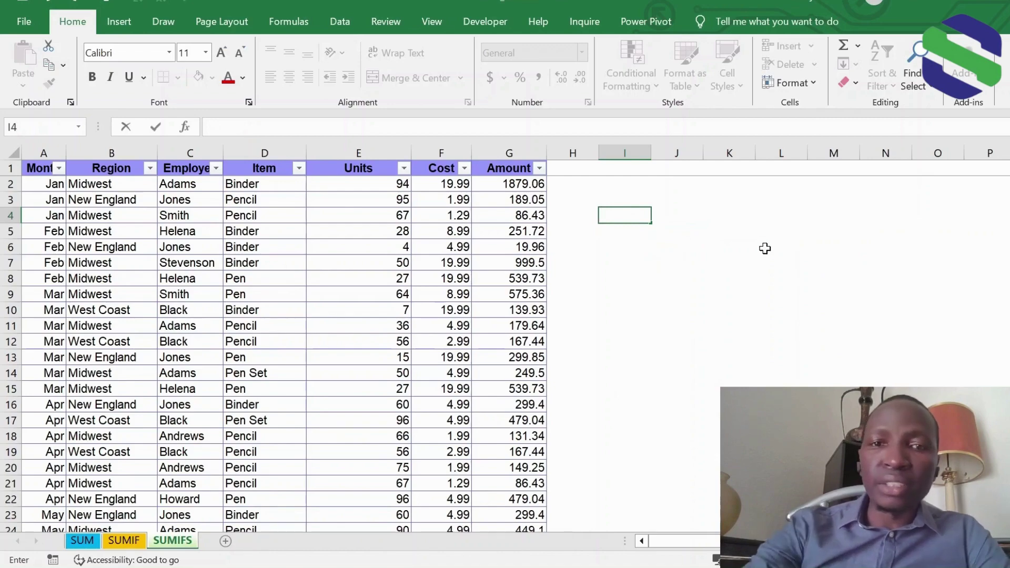
# Read the first SUMIFS task question and highlight the Month, Employee and Amount columns it relies on.
pyautogui.scroll(-6, 698, 306)
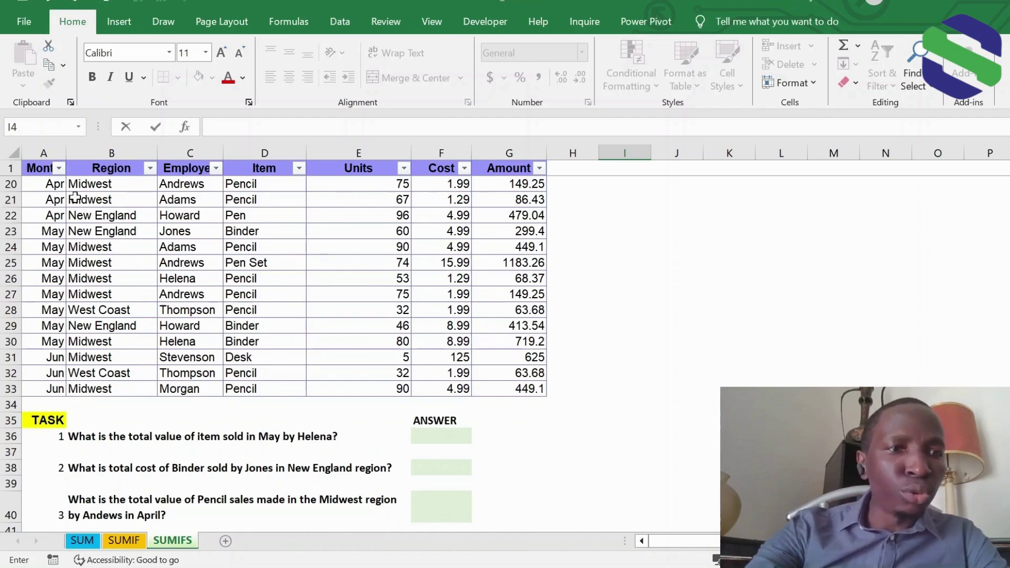
pyautogui.click(41, 151)
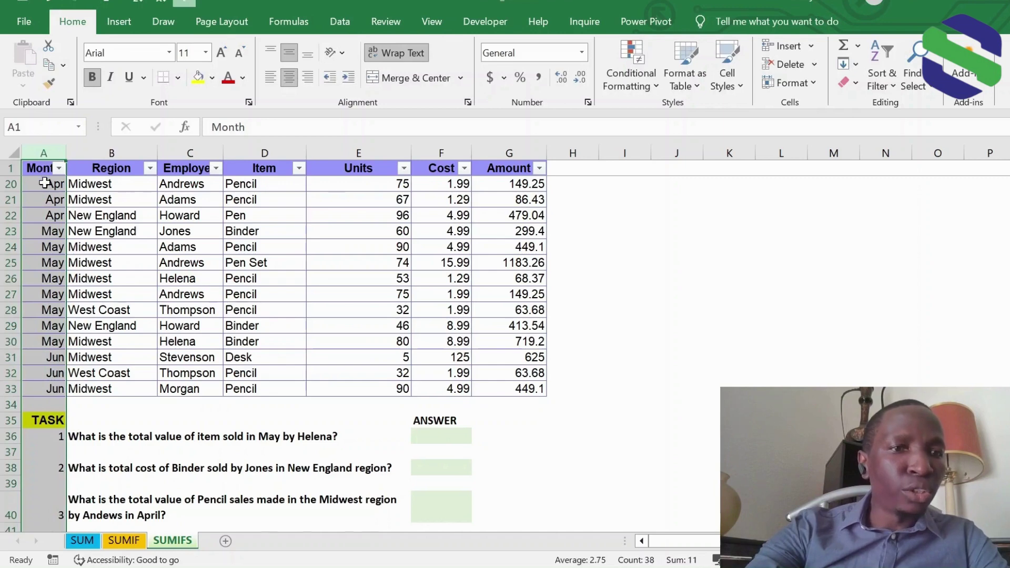
pyautogui.click(190, 150)
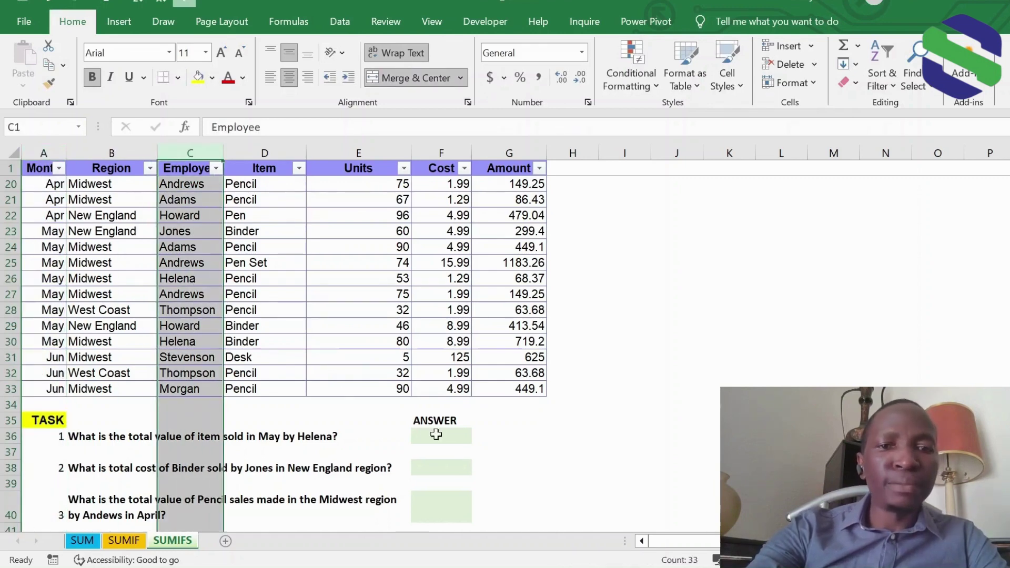
pyautogui.click(511, 153)
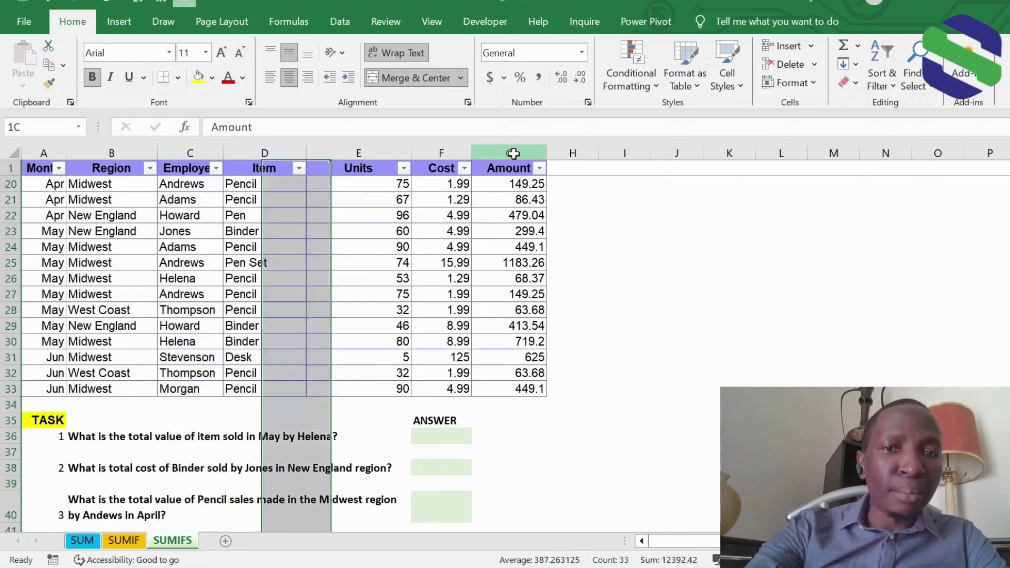
# Start a SUMIFS formula in F36 for the first question, with G2:G33 as the sum range.
pyautogui.click(439, 439)
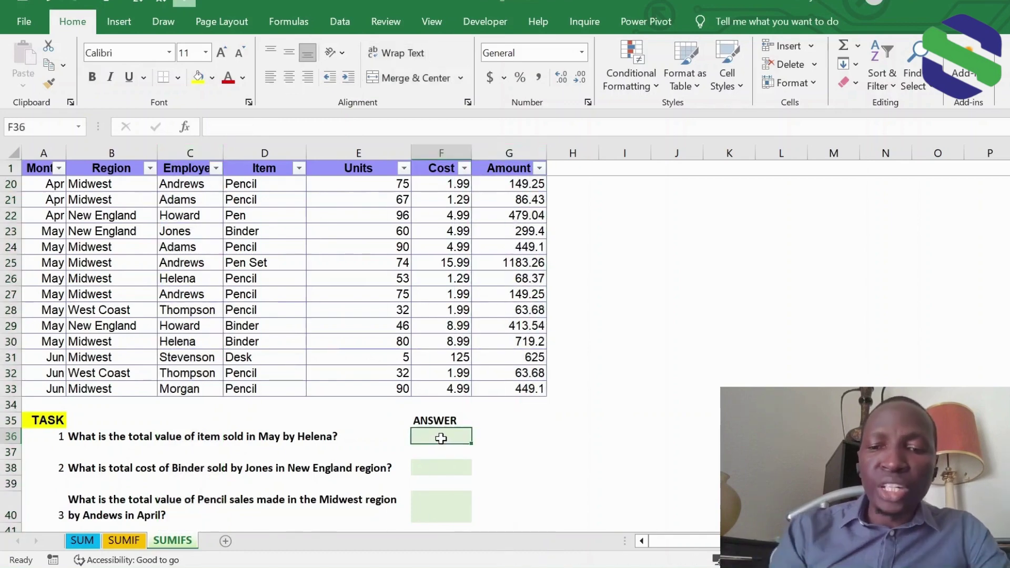
pyautogui.write('=sumifs')
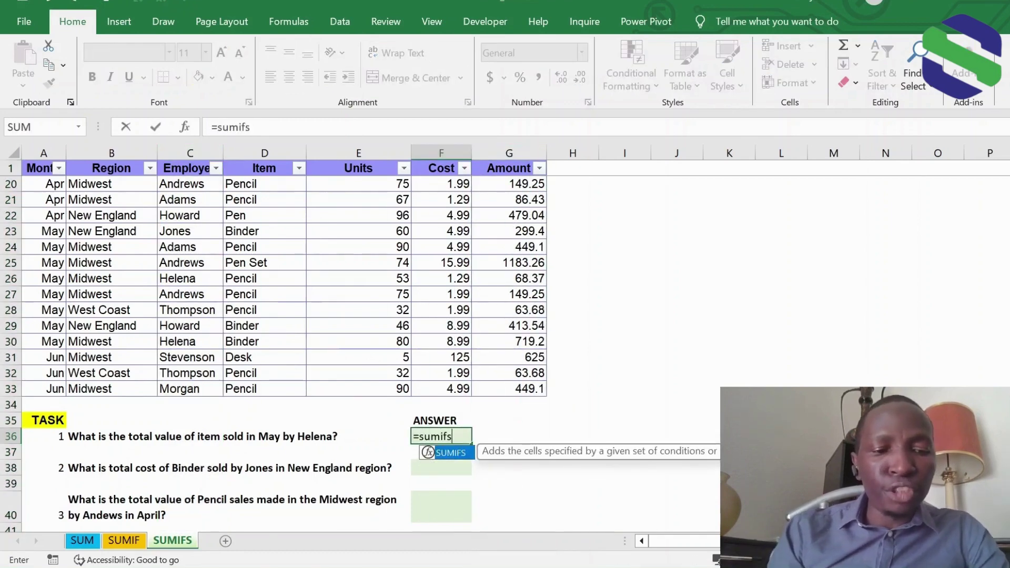
pyautogui.write('(')
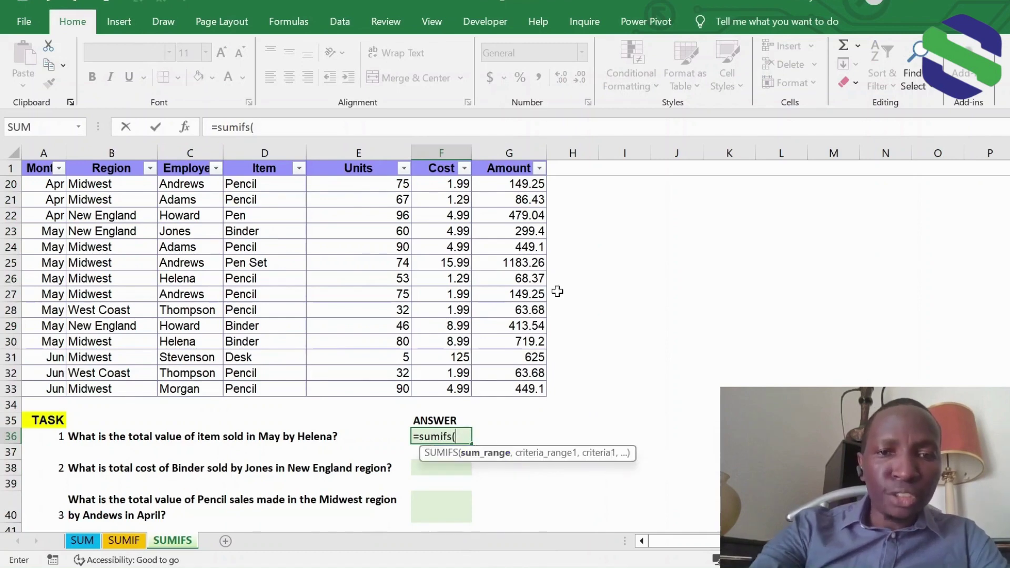
pyautogui.scroll(6, 553, 337)
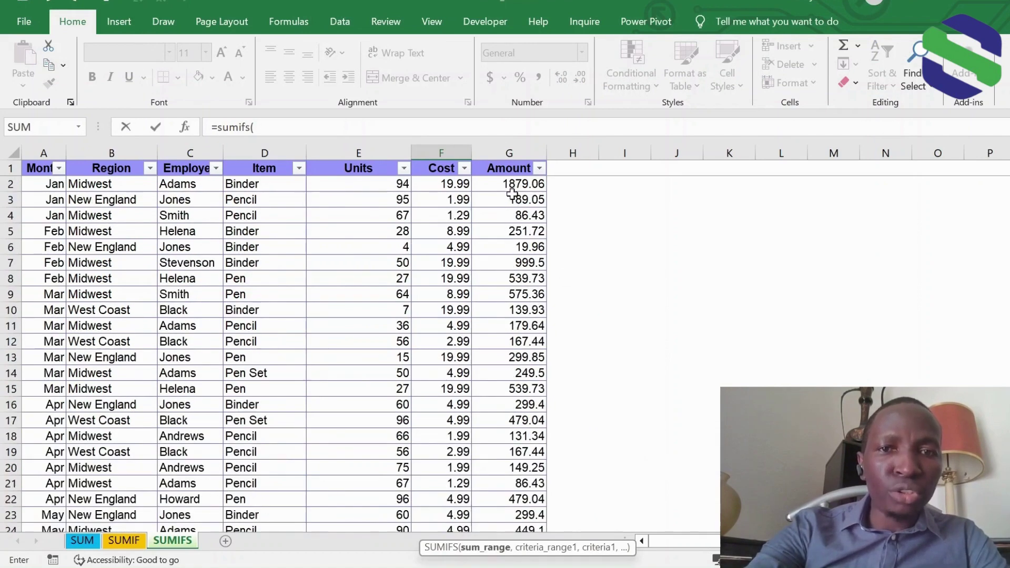
pyautogui.moveTo(523, 184); pyautogui.dragTo(524, 496)
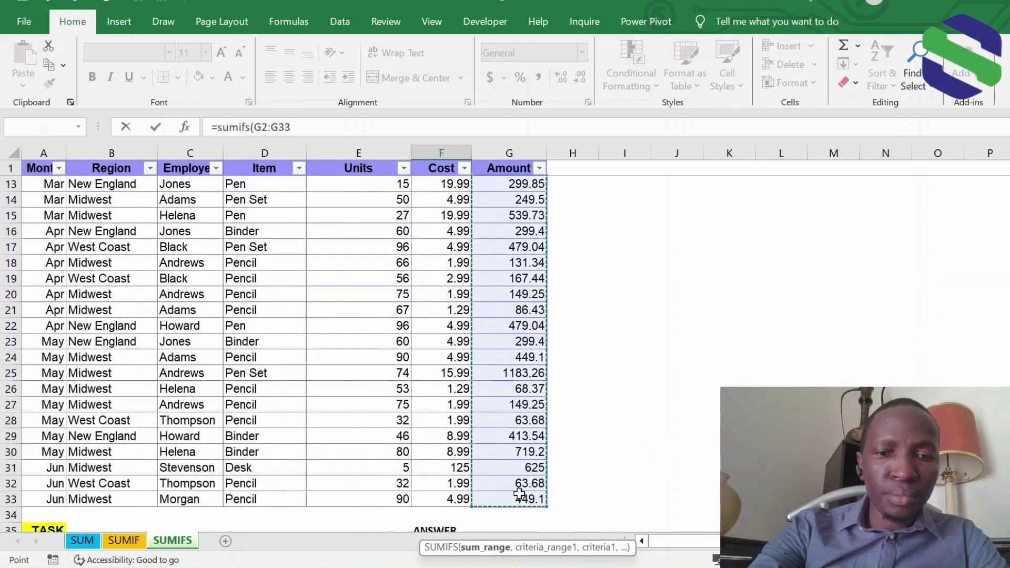
pyautogui.write(',')
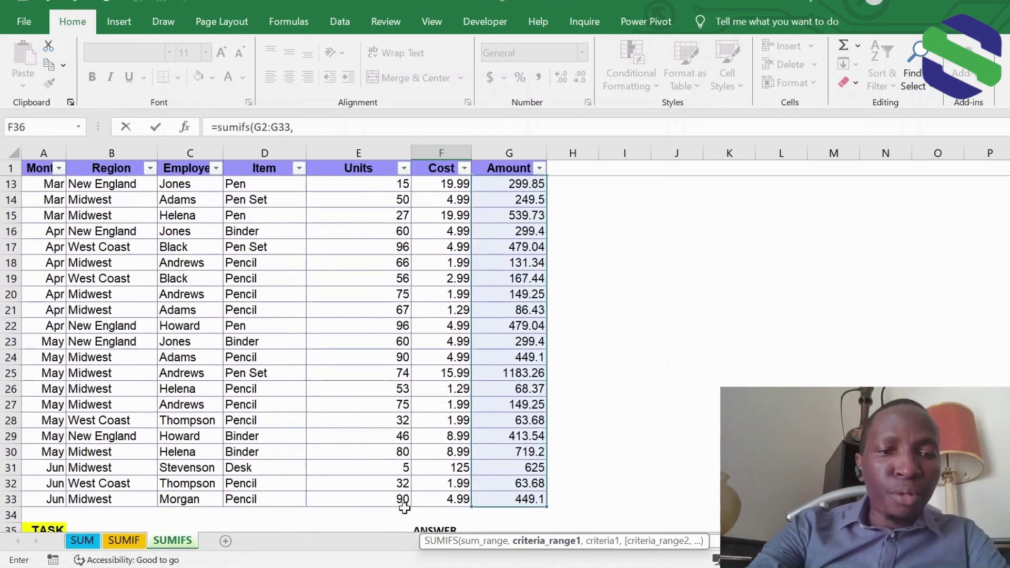
# Add the month condition to the F36 formula, with criteria range A2:A33 and May in A23 as criterion.
pyautogui.scroll(-2, 372, 500)
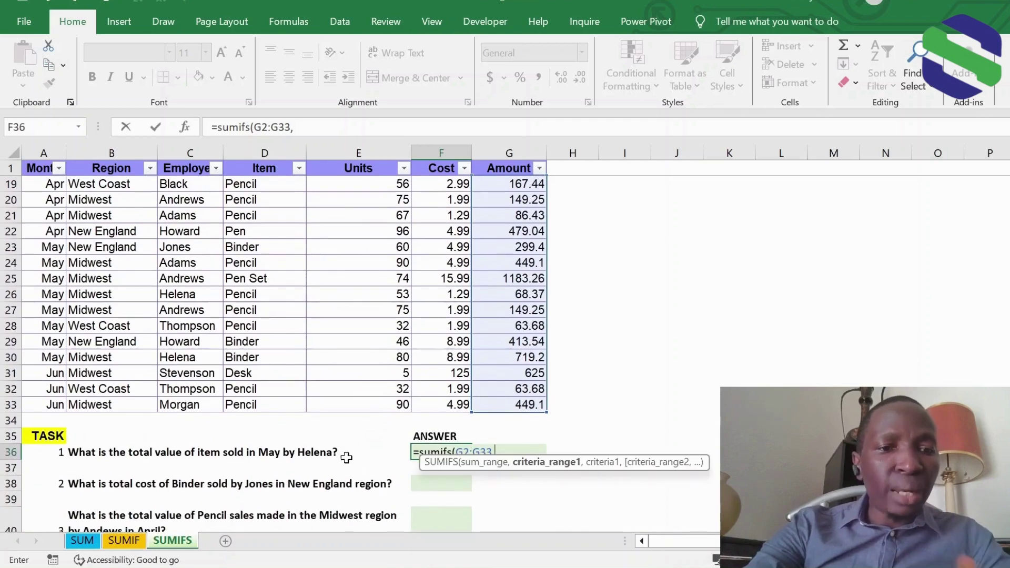
pyautogui.scroll(6, 132, 273)
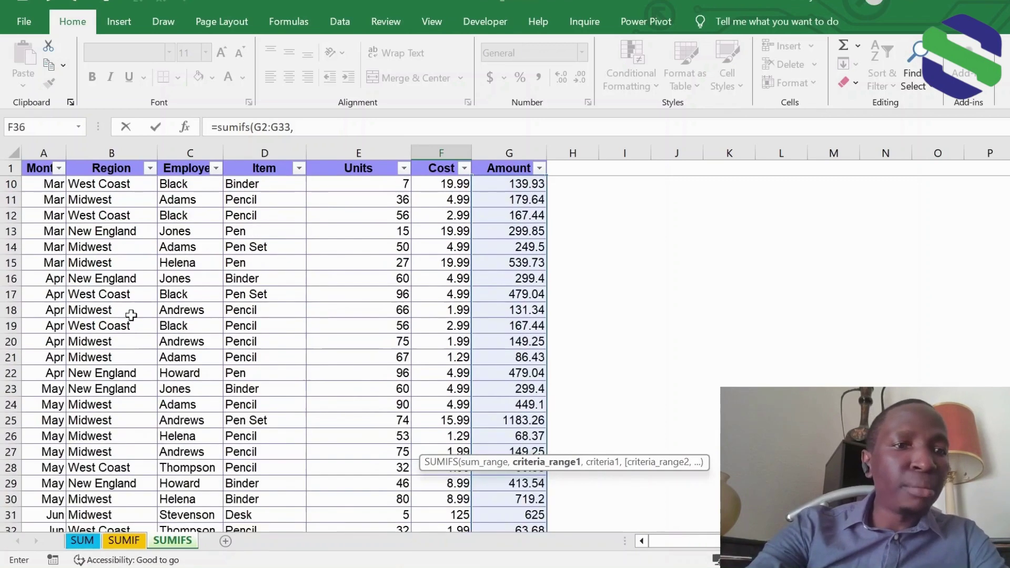
pyautogui.moveTo(43, 189); pyautogui.dragTo(52, 500)
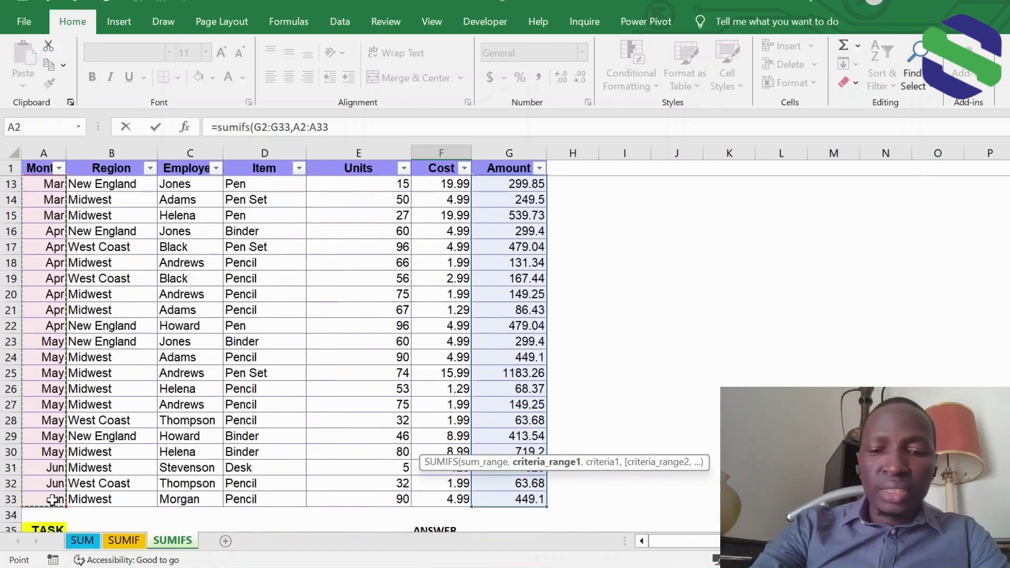
pyautogui.write(',')
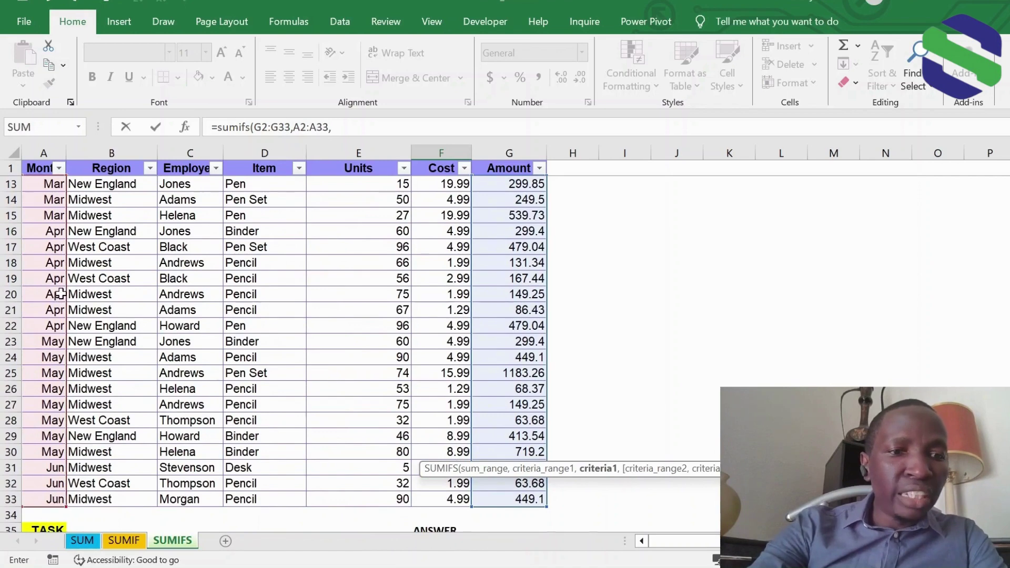
pyautogui.scroll(-1, 58, 300)
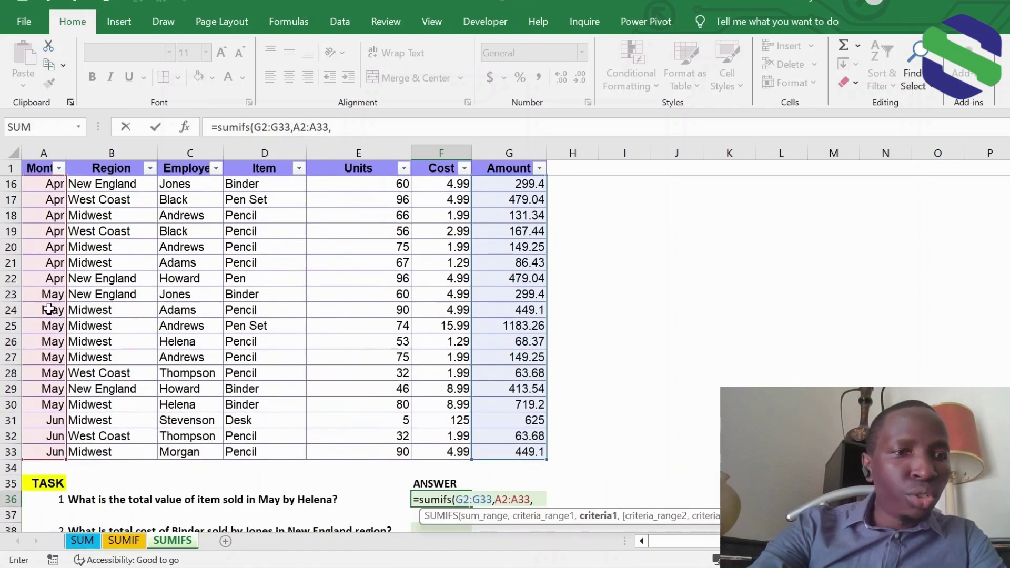
pyautogui.click(48, 296)
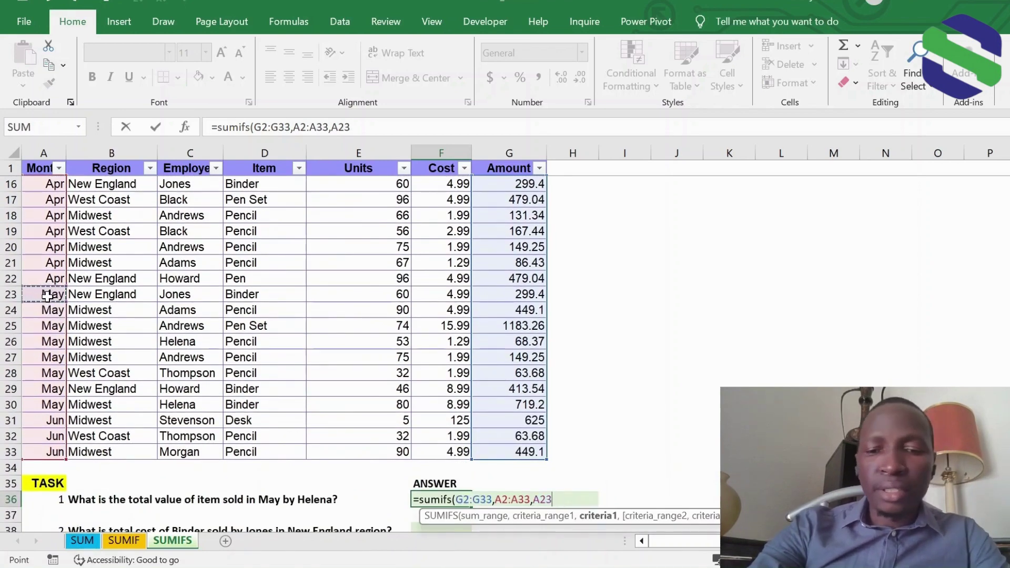
pyautogui.write(',')
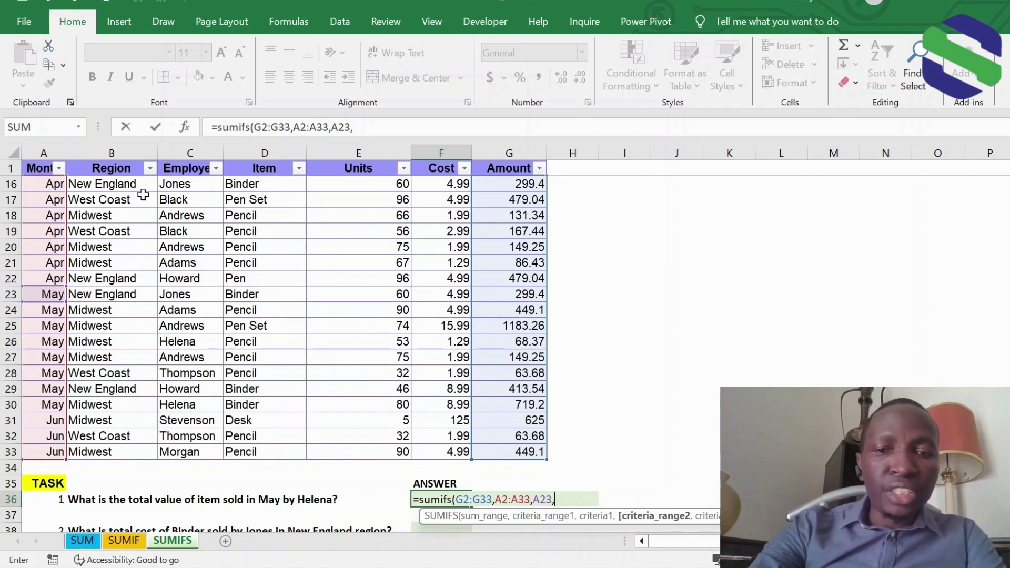
# Add the employee condition with criteria range C2:C33 and criterion C8, and complete the SUMIFS formula in F36.
pyautogui.scroll(4, 253, 269)
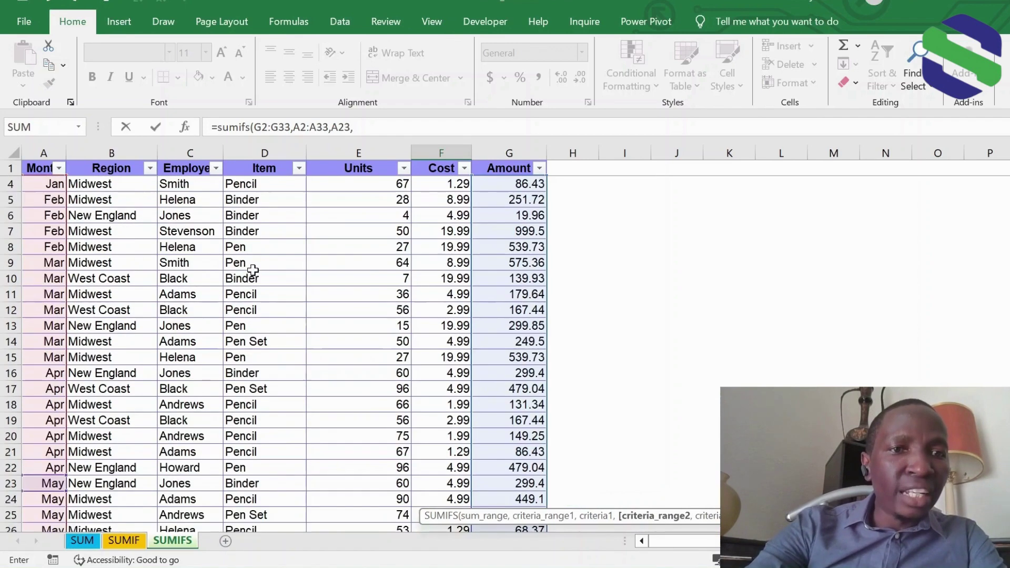
pyautogui.scroll(1, 253, 270)
pyautogui.moveTo(183, 183); pyautogui.dragTo(192, 501)
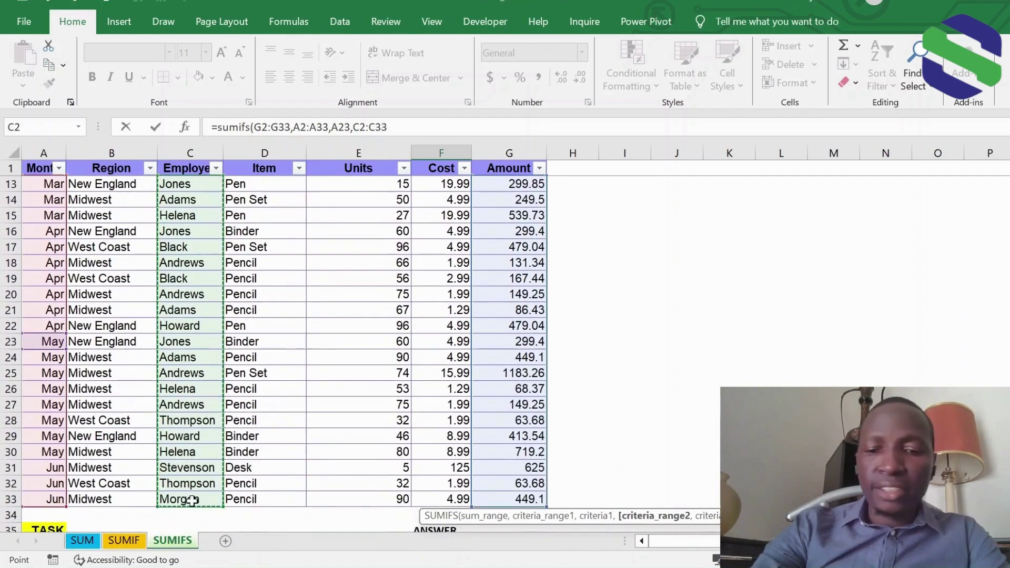
pyautogui.write(',')
pyautogui.scroll(4, 213, 355)
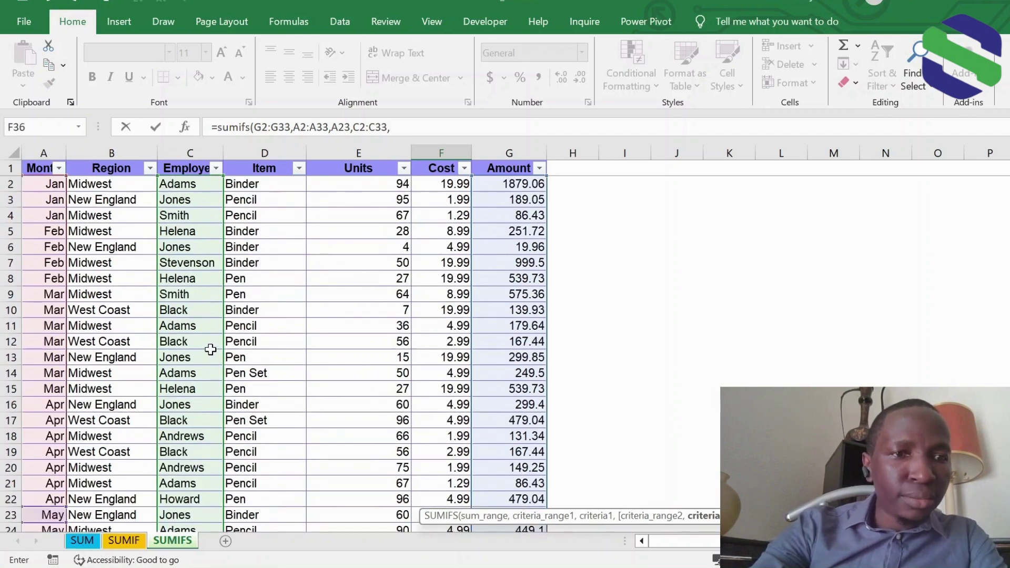
pyautogui.click(184, 280)
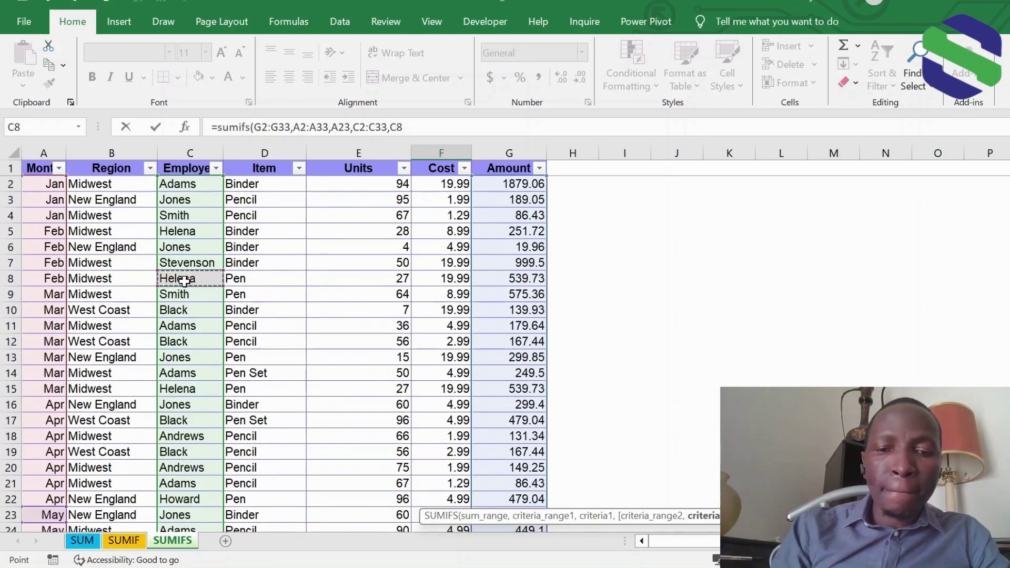
pyautogui.write(')')
pyautogui.press('Return')
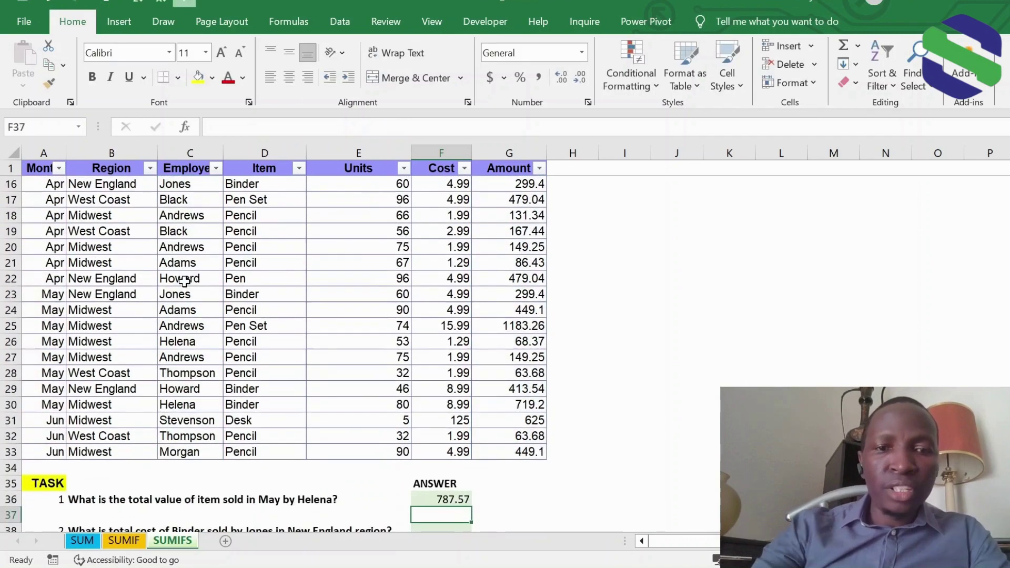
# Review the finished formula in F36 and highlight the Item, Employee and Region columns needed for the second question.
pyautogui.click(451, 498)
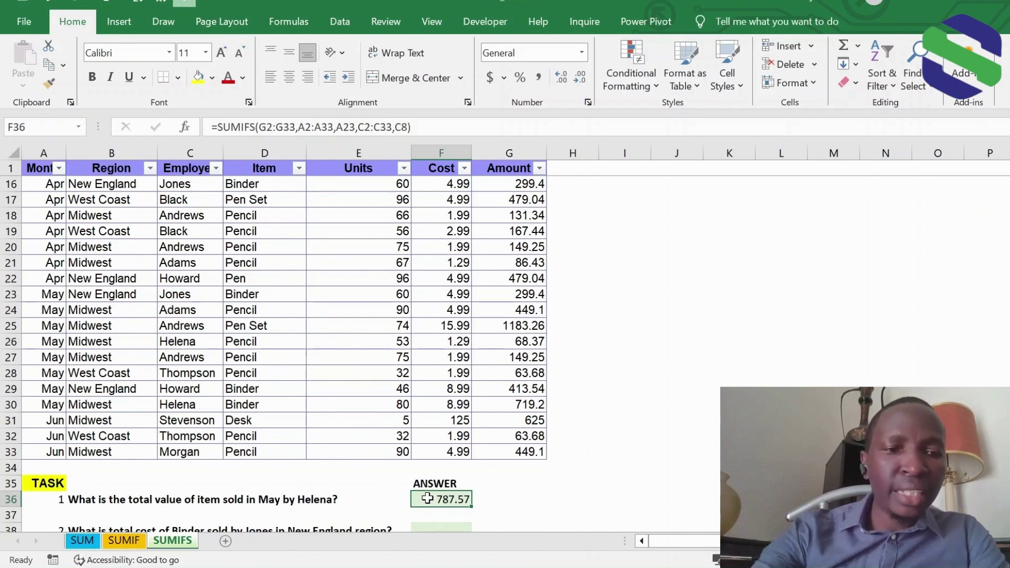
pyautogui.scroll(-1, 465, 490)
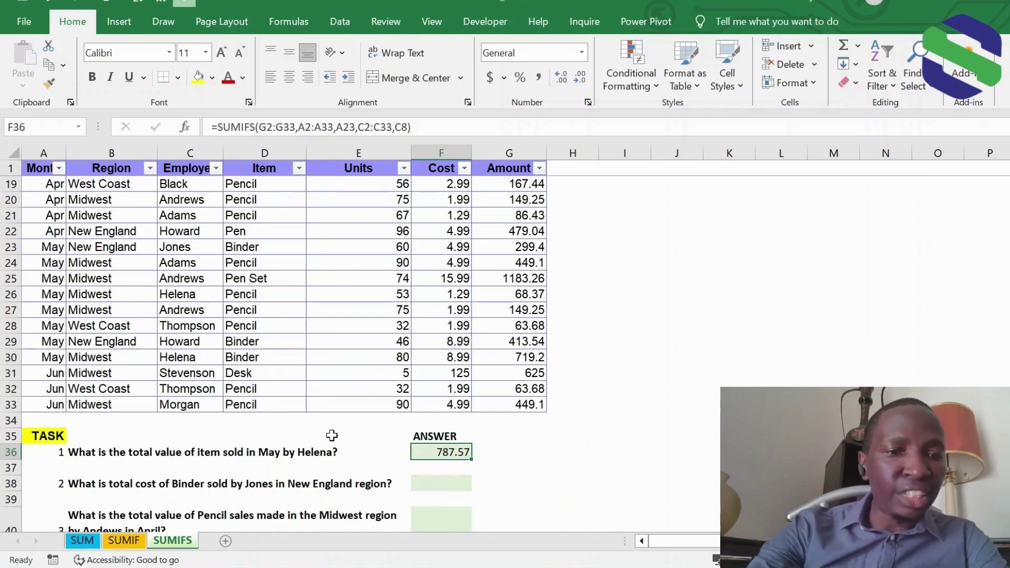
pyautogui.click(250, 155)
pyautogui.moveTo(224, 182); pyautogui.dragTo(184, 154)
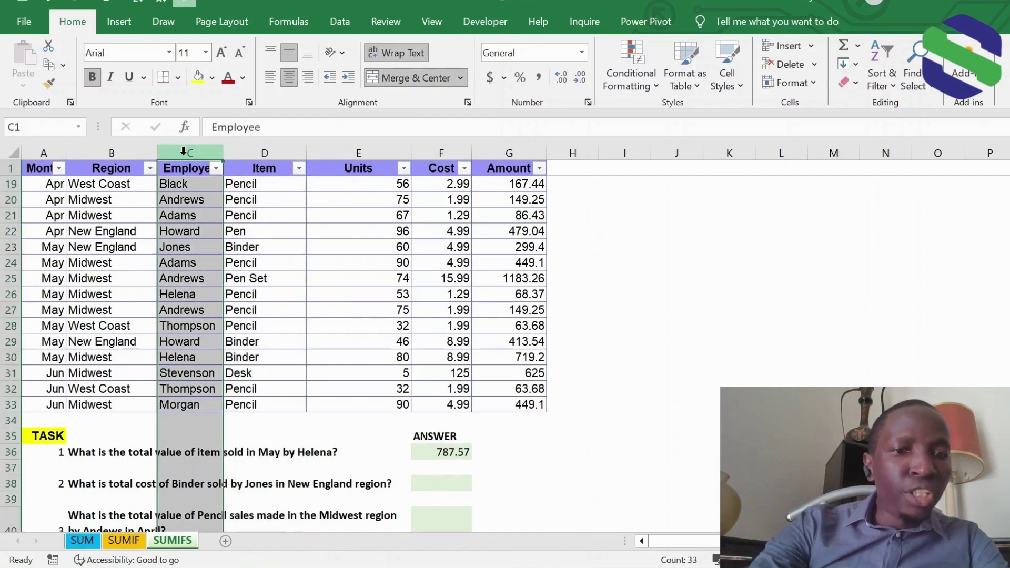
pyautogui.click(111, 154)
# Start a SUMIFS formula in F38 for the second question, with G2:G33 as the sum range.
pyautogui.click(444, 486)
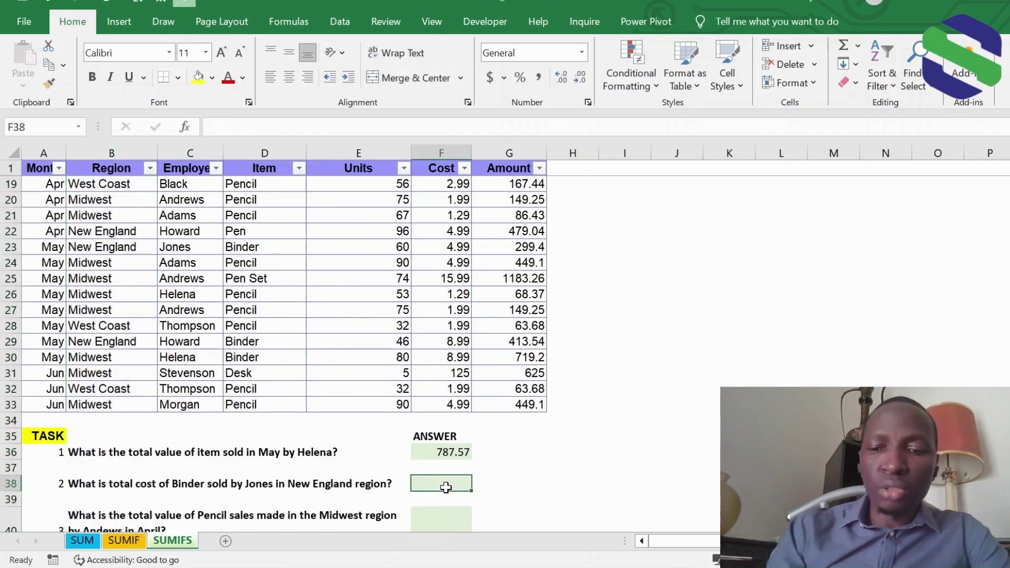
pyautogui.write('=sumifs')
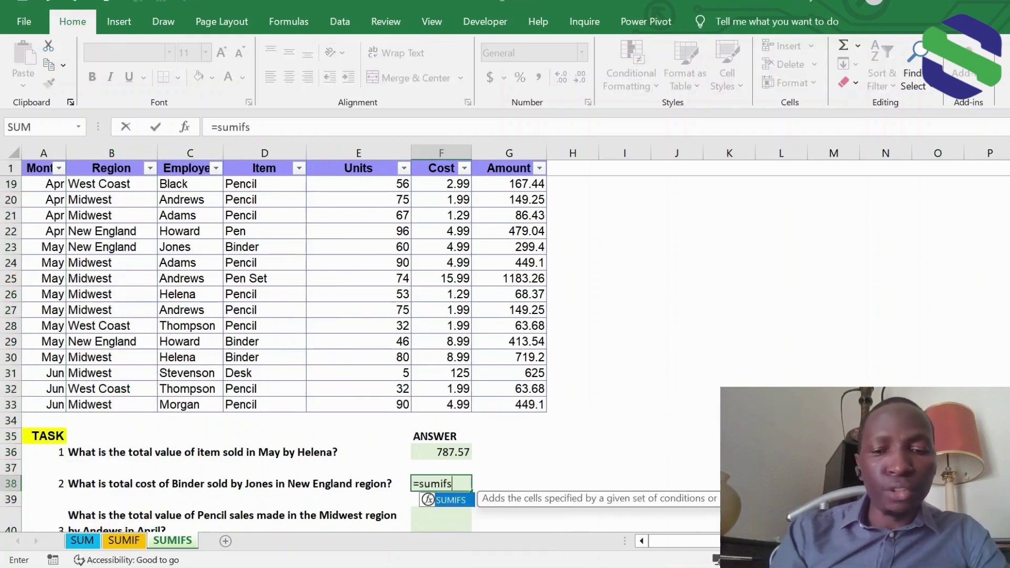
pyautogui.write('(')
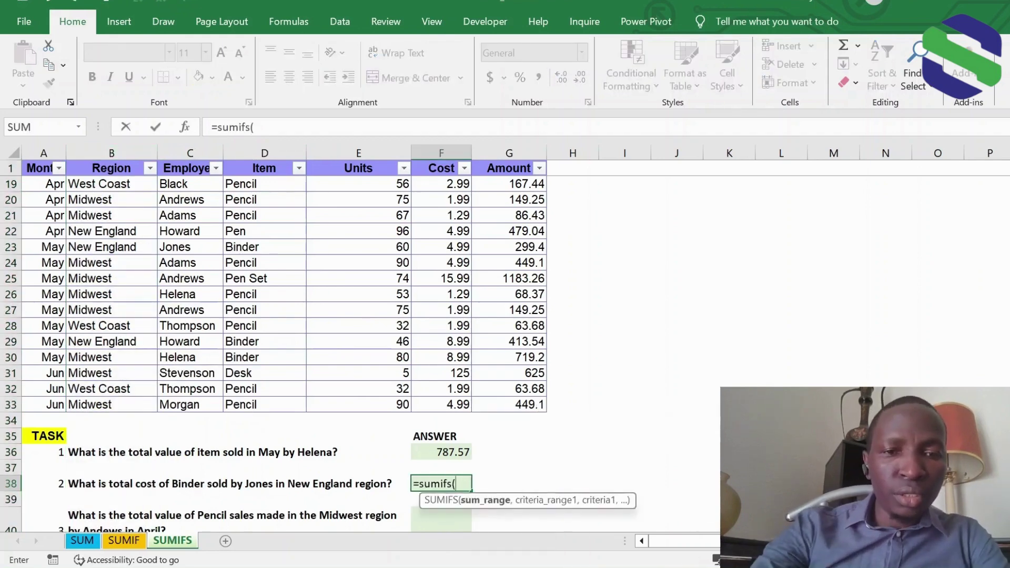
pyautogui.scroll(6, 547, 326)
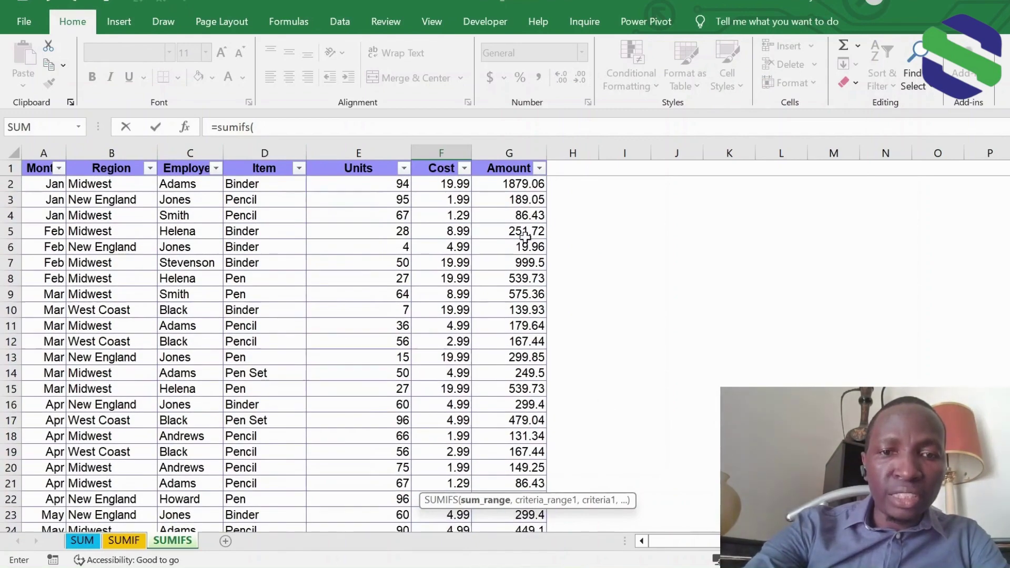
pyautogui.moveTo(520, 184); pyautogui.dragTo(509, 492)
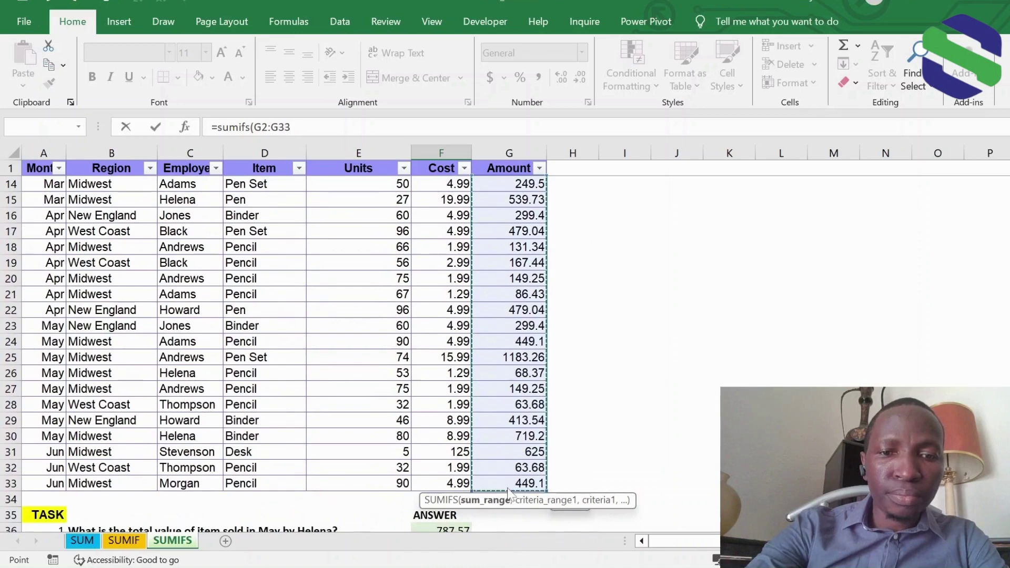
pyautogui.write(',')
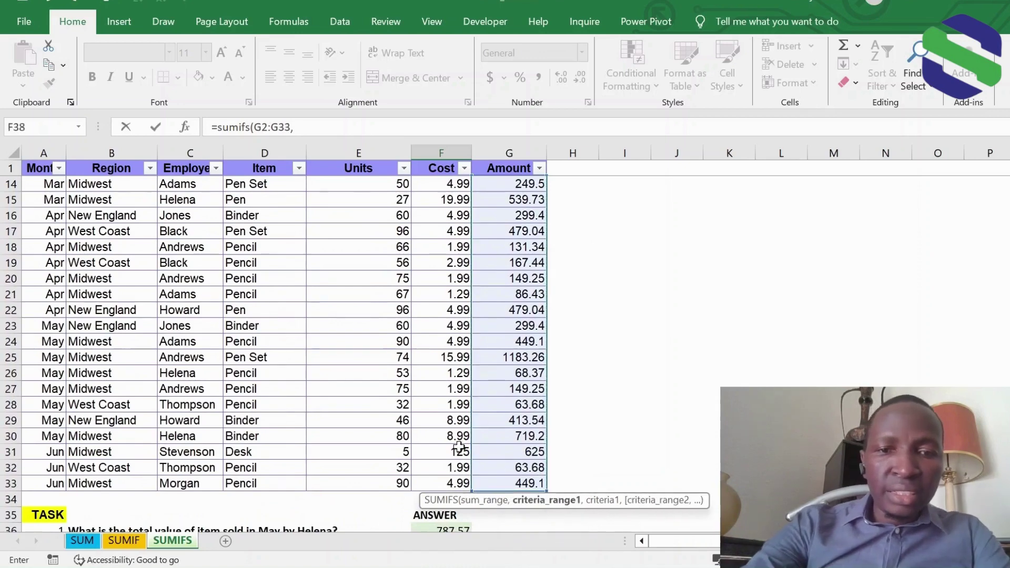
# Add the item condition to the F38 formula, with criteria range D2:D33 and Binder in D2 as criterion.
pyautogui.scroll(-1, 356, 403)
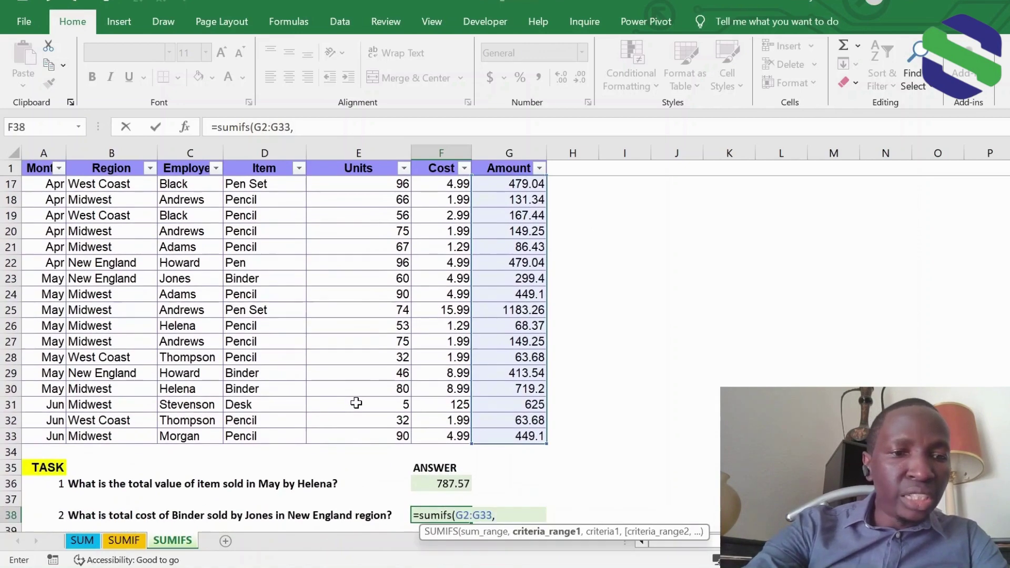
pyautogui.scroll(5, 318, 397)
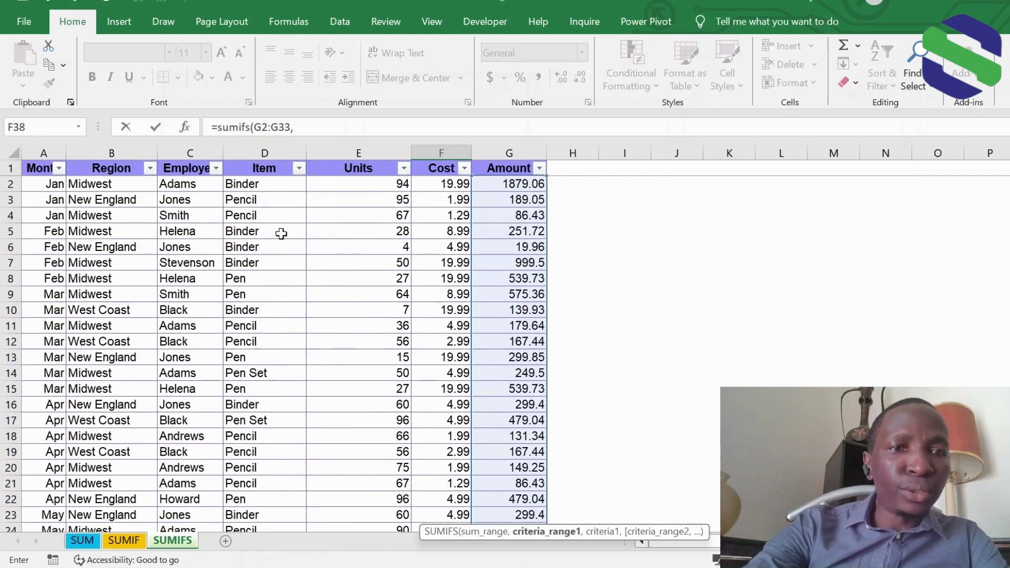
pyautogui.moveTo(269, 181); pyautogui.dragTo(260, 566)
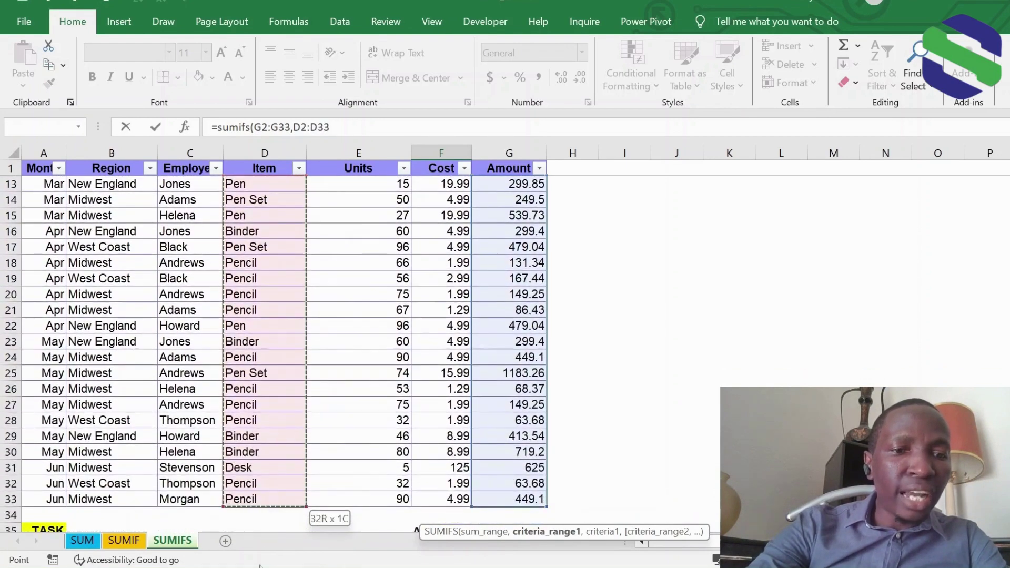
pyautogui.write(',')
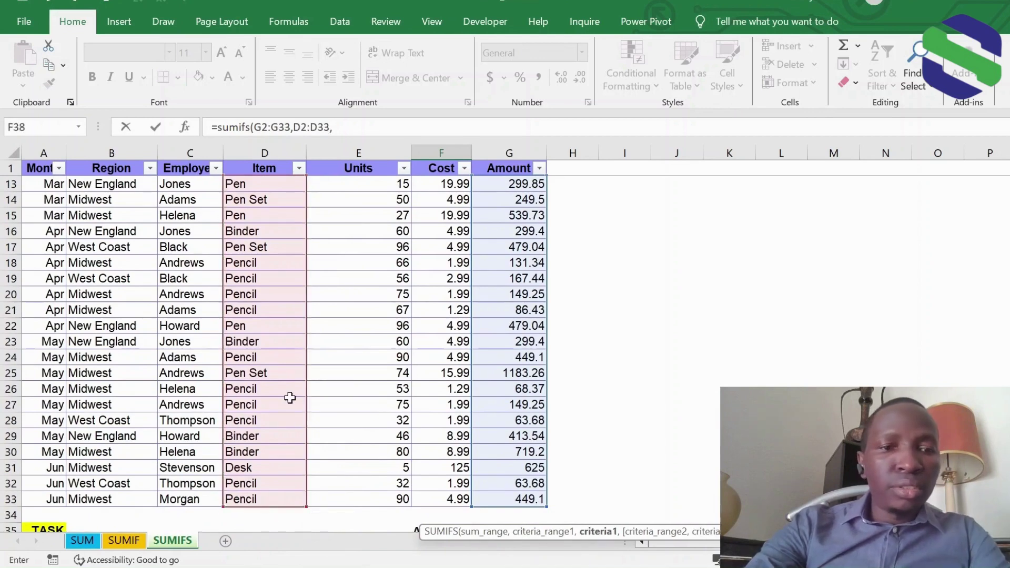
pyautogui.scroll(4, 290, 398)
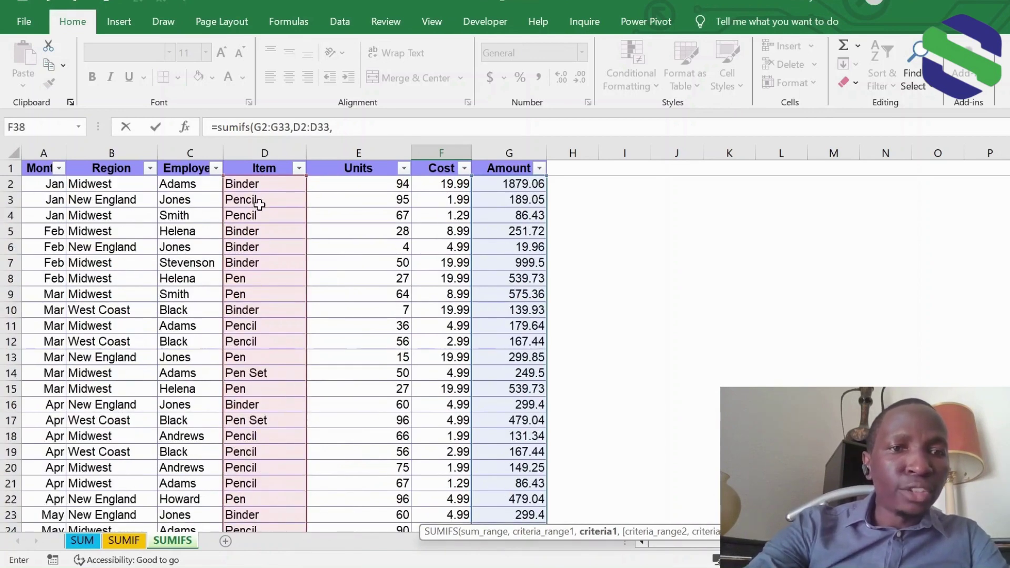
pyautogui.click(262, 184)
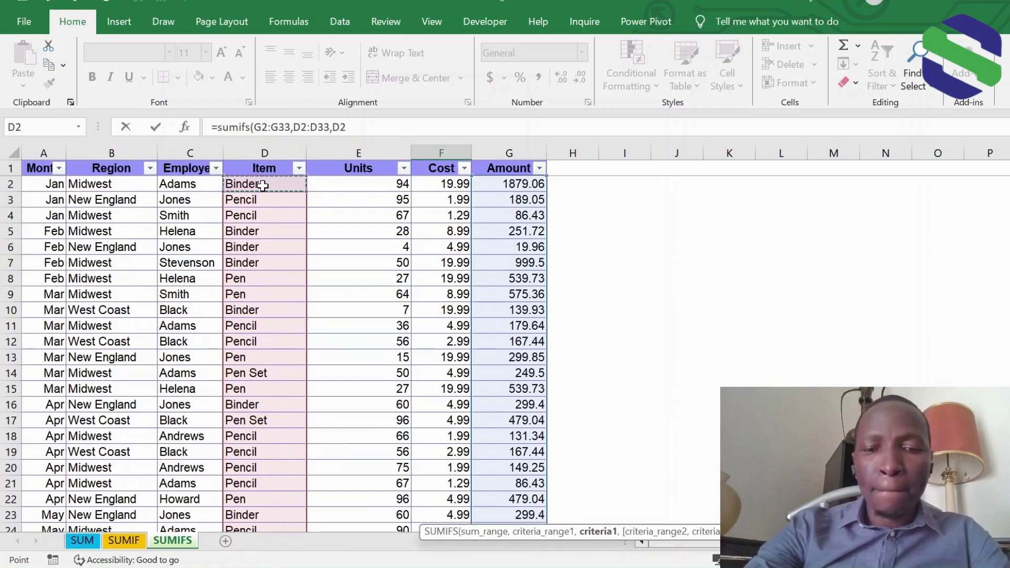
pyautogui.write(',')
# Add the employee condition to the F38 formula, with criteria range C2:C33 and criterion C6.
pyautogui.scroll(-6, 204, 260)
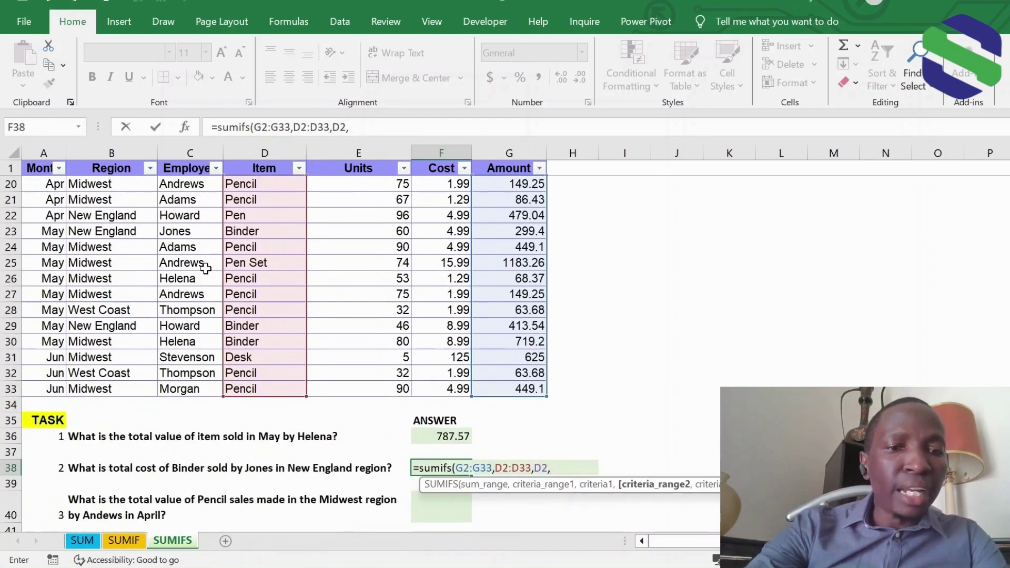
pyautogui.scroll(6, 205, 268)
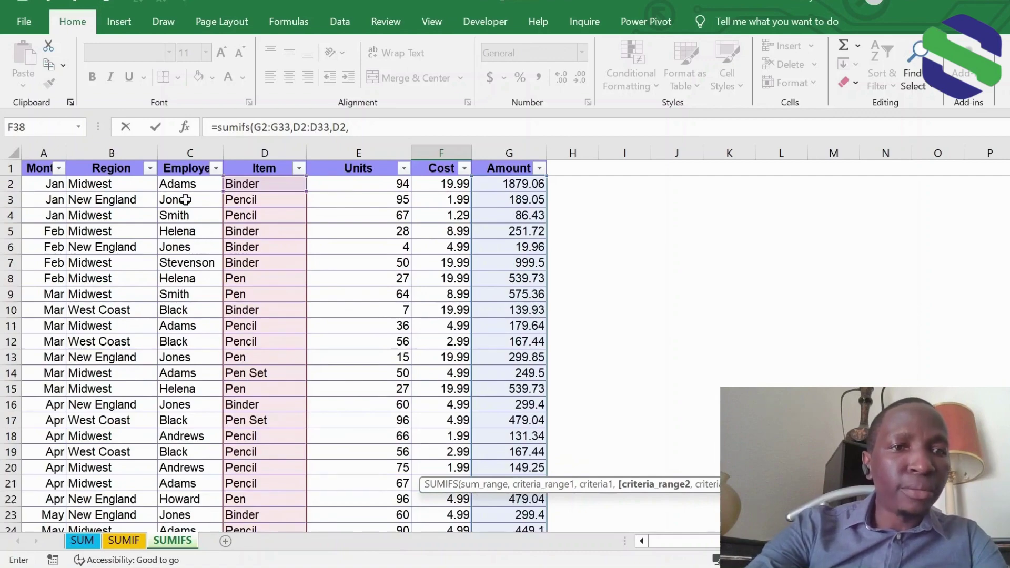
pyautogui.moveTo(185, 184); pyautogui.dragTo(189, 506)
pyautogui.write(',')
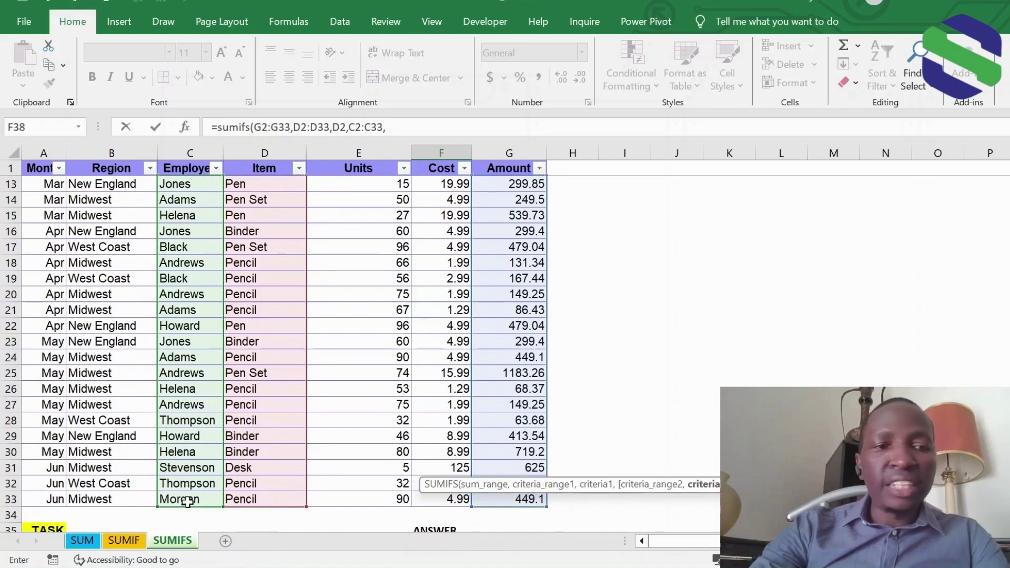
pyautogui.scroll(4, 190, 409)
pyautogui.click(182, 248)
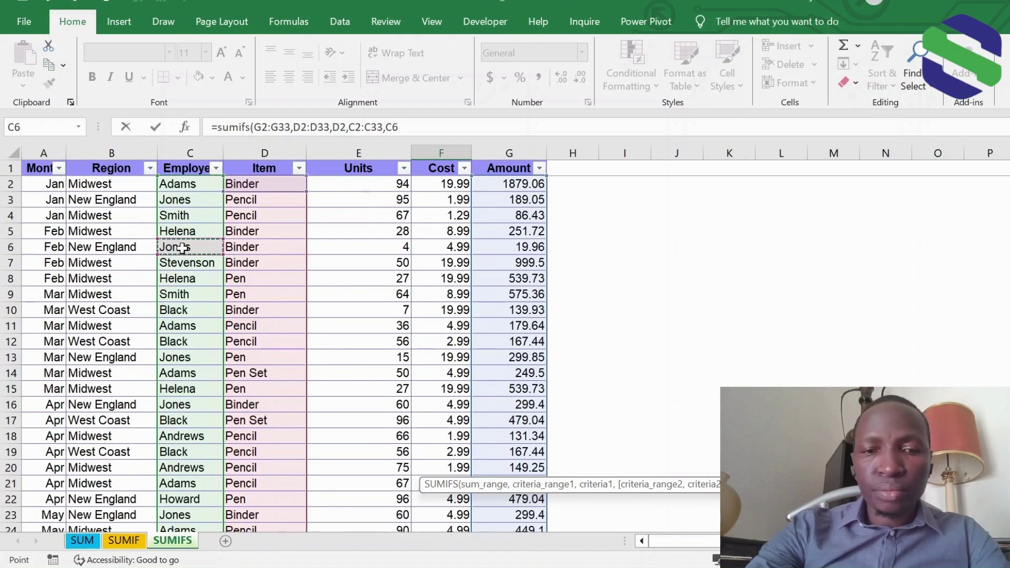
pyautogui.write(',')
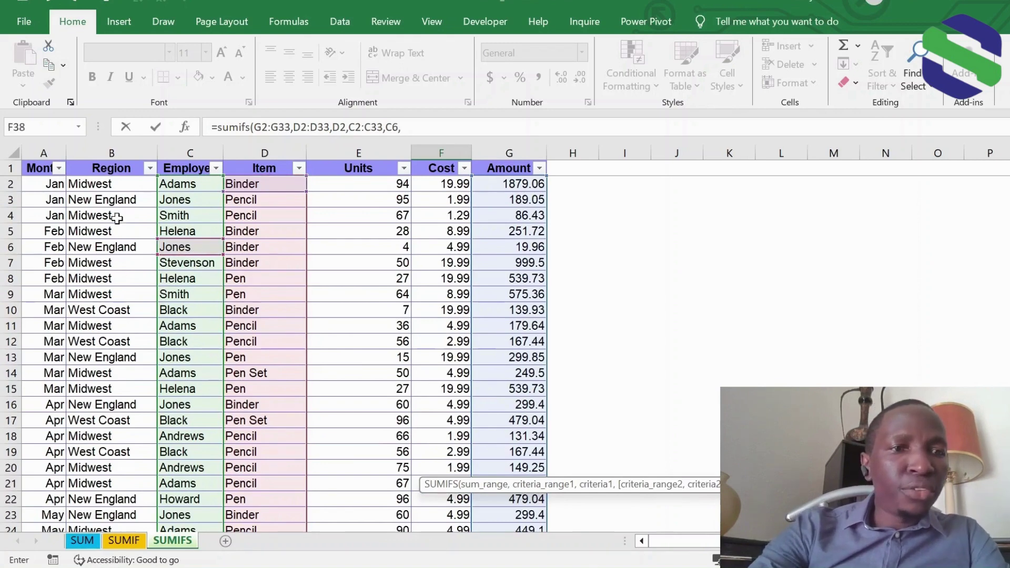
# Add the region condition with criteria range B2:B33 and New England in B3, and complete the SUMIFS formula in F38.
pyautogui.click(115, 185)
pyautogui.moveTo(116, 241); pyautogui.dragTo(118, 500)
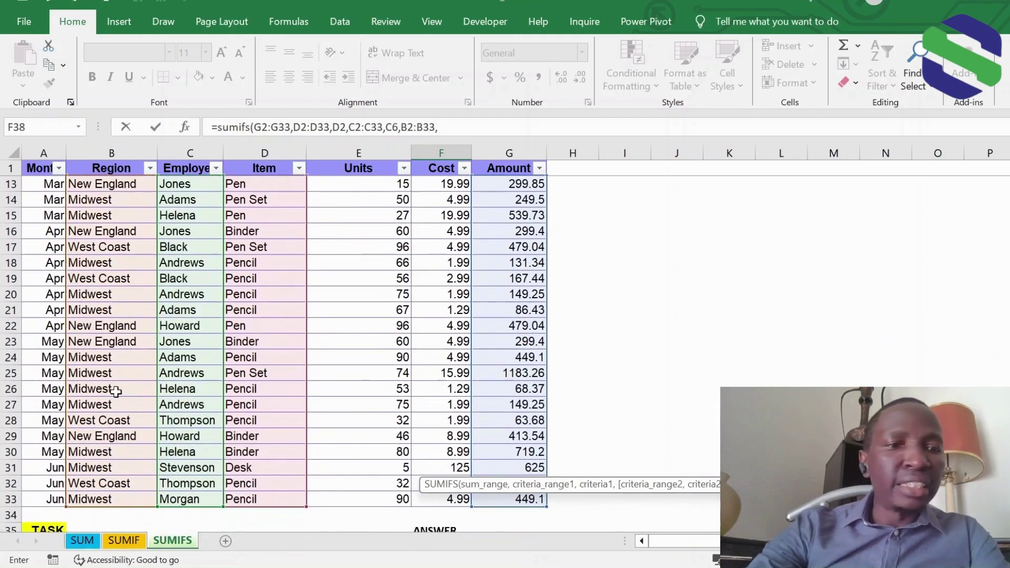
pyautogui.scroll(4, 116, 253)
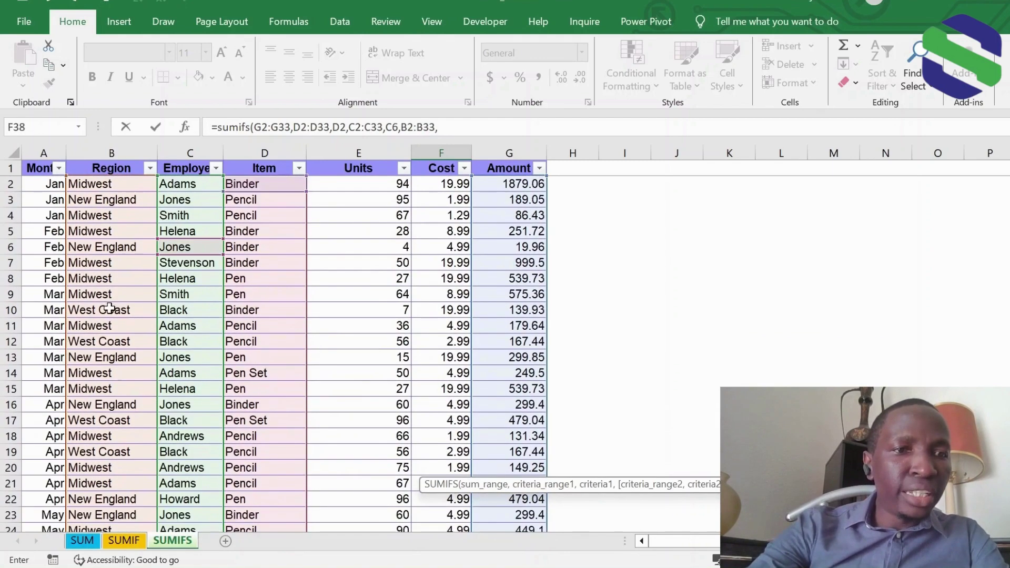
pyautogui.click(110, 201)
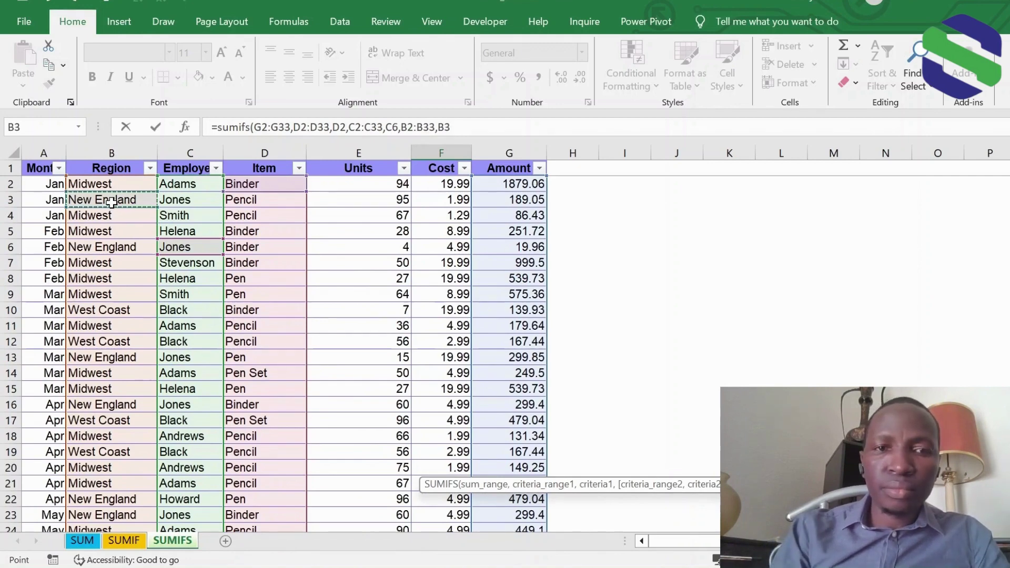
pyautogui.press('Return')
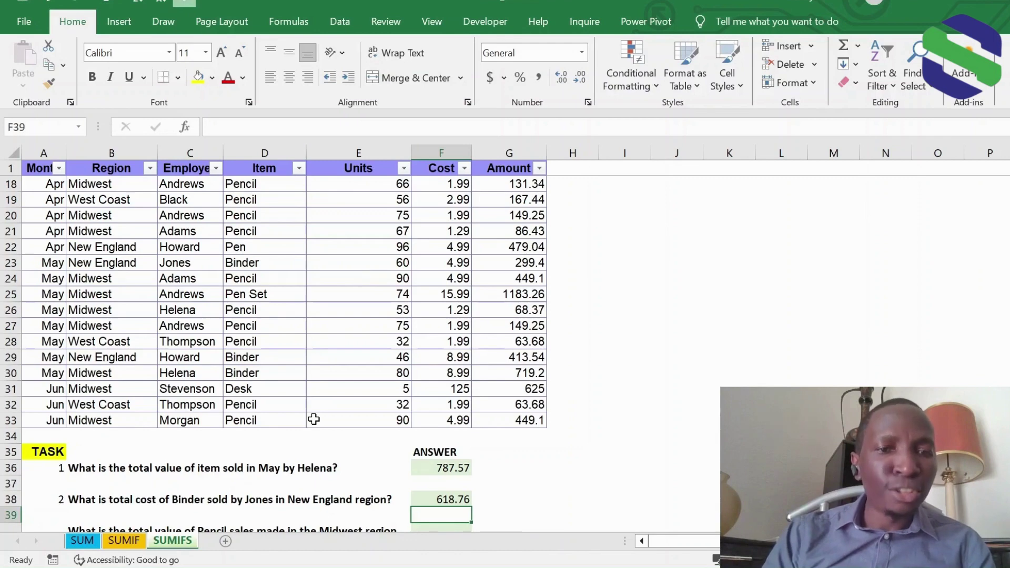
# Start a SUMIFS formula in F40 for the third question, with G2:G33 as the sum range.
pyautogui.scroll(-3, 310, 415)
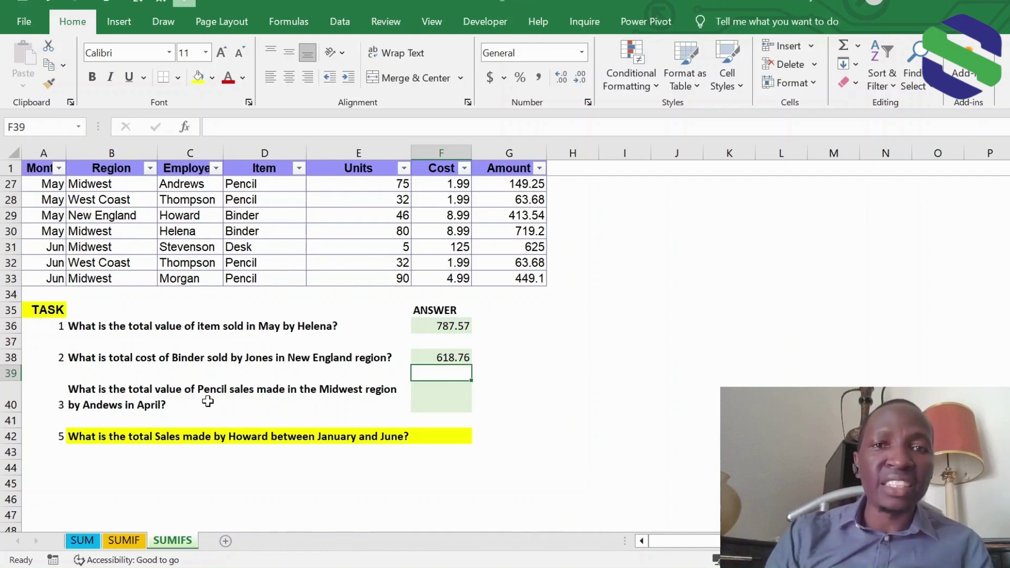
pyautogui.click(442, 398)
pyautogui.write('=sumif')
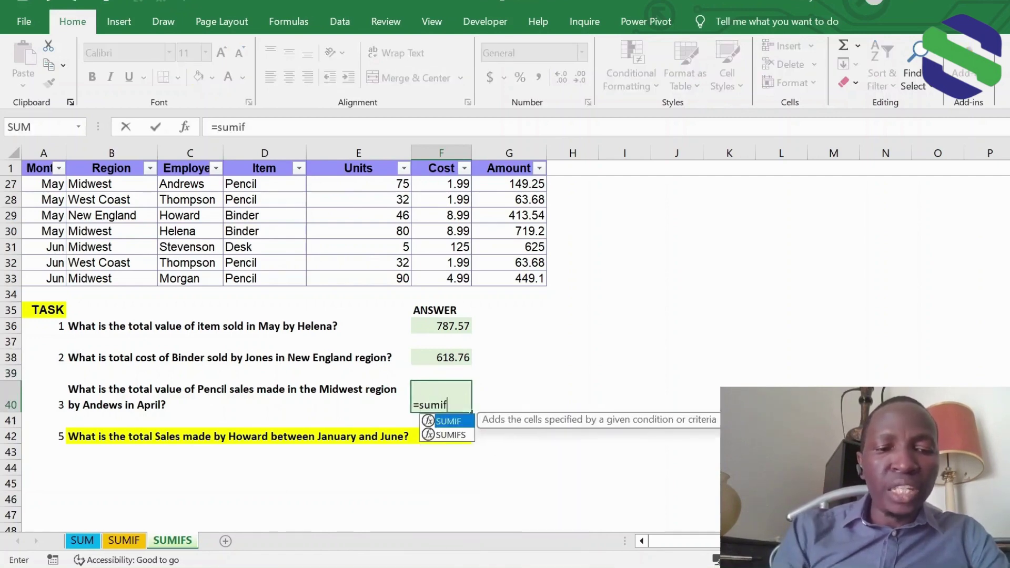
pyautogui.write('s(')
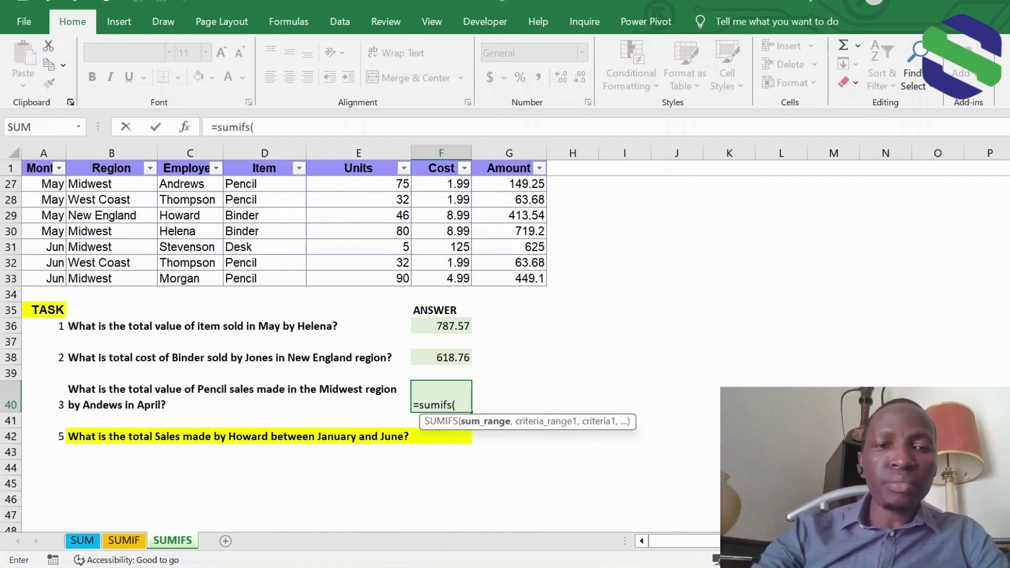
pyautogui.scroll(8, 515, 331)
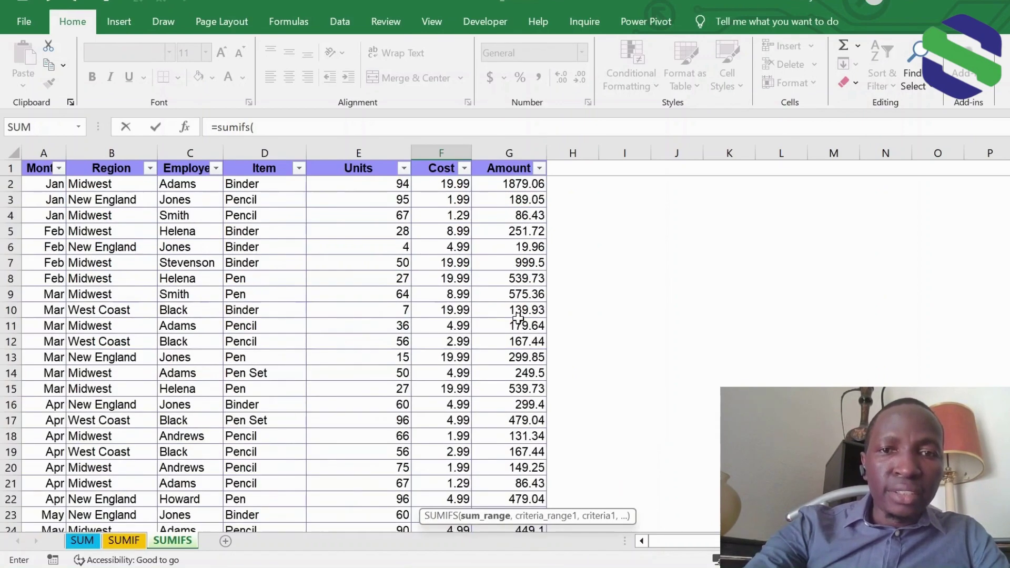
pyautogui.moveTo(517, 188); pyautogui.dragTo(514, 485)
pyautogui.write(',')
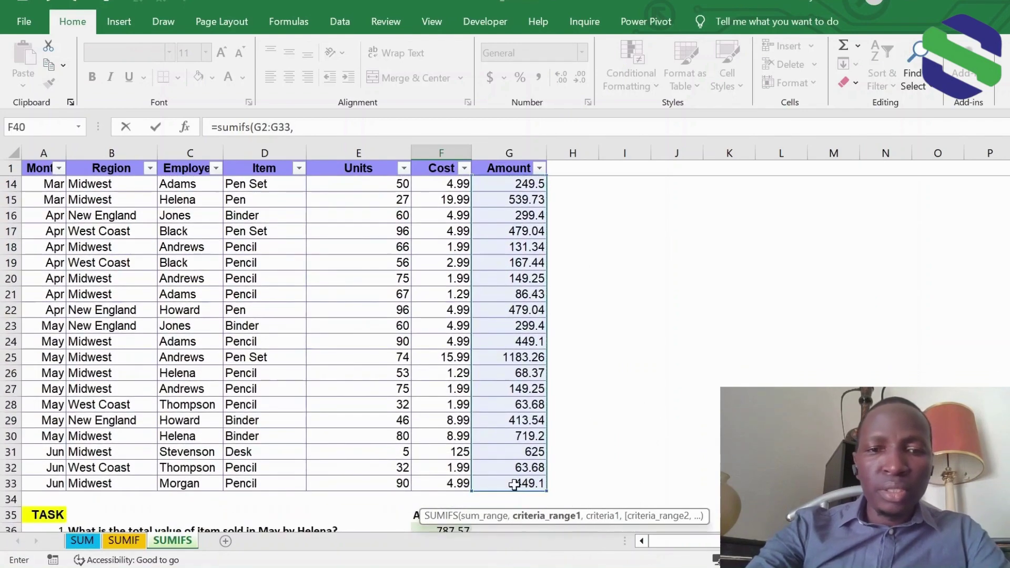
# Add the item condition to the F40 formula, with criteria range D2:D33 and Pencil in D3 as criterion.
pyautogui.scroll(-3, 393, 478)
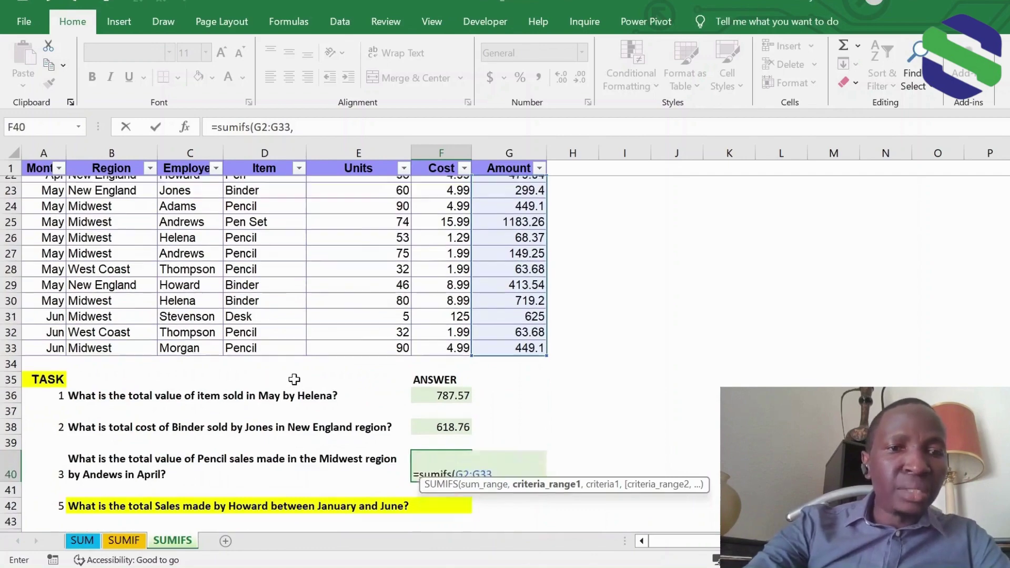
pyautogui.scroll(7, 294, 379)
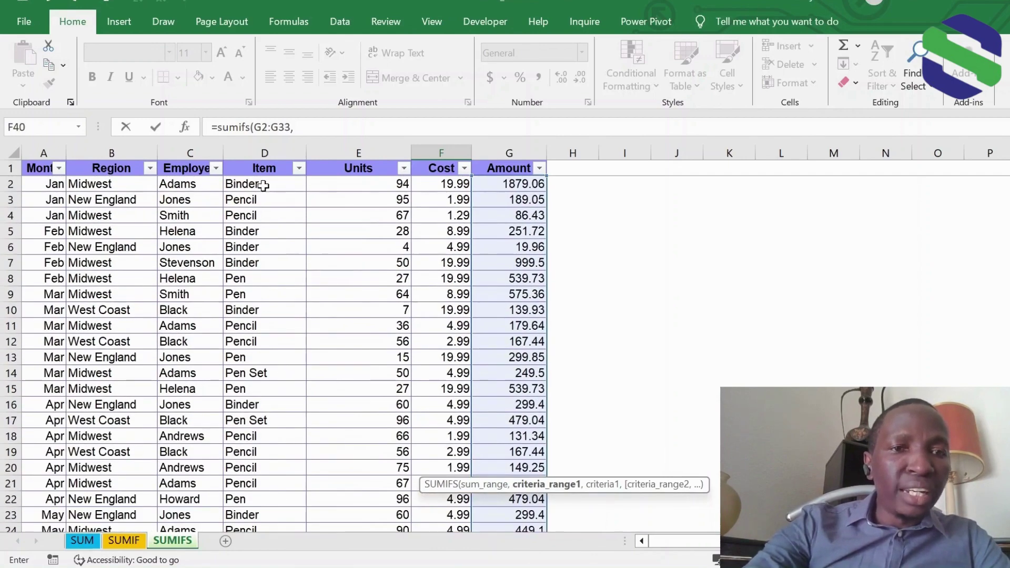
pyautogui.moveTo(263, 186); pyautogui.dragTo(266, 498)
pyautogui.write(',')
pyautogui.scroll(4, 277, 362)
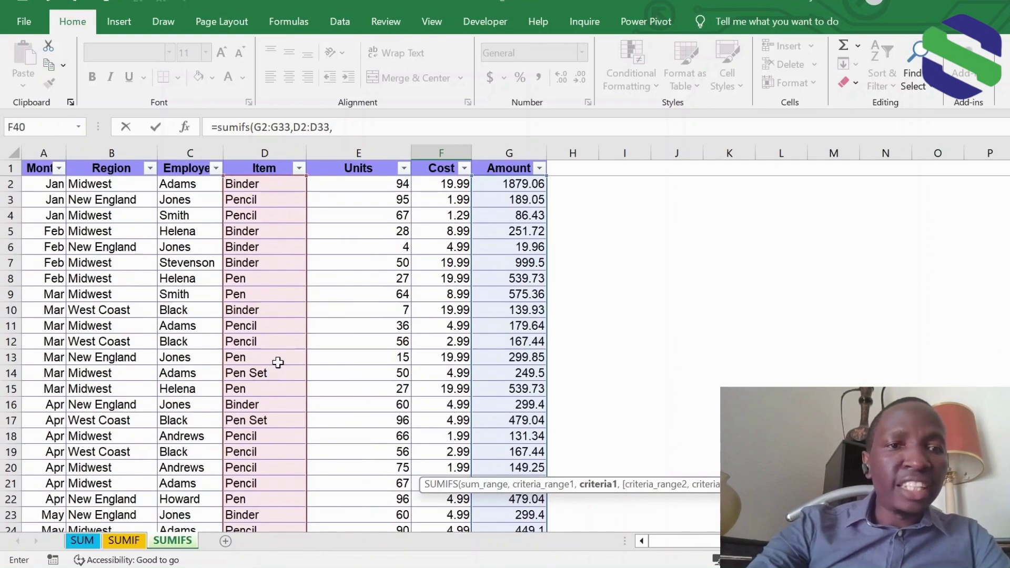
pyautogui.scroll(-1, 278, 363)
pyautogui.scroll(1, 254, 287)
pyautogui.click(254, 200)
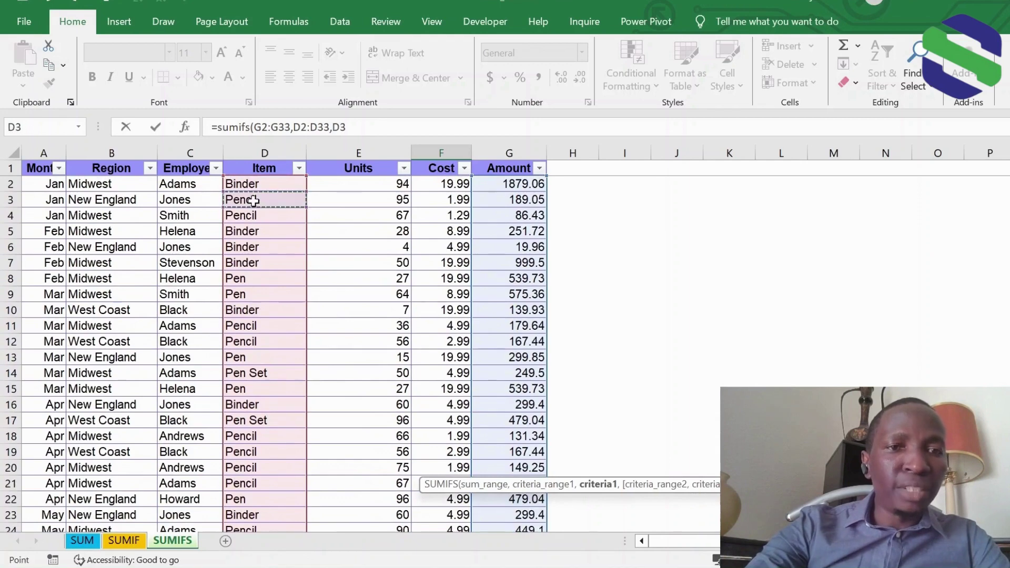
pyautogui.write(',')
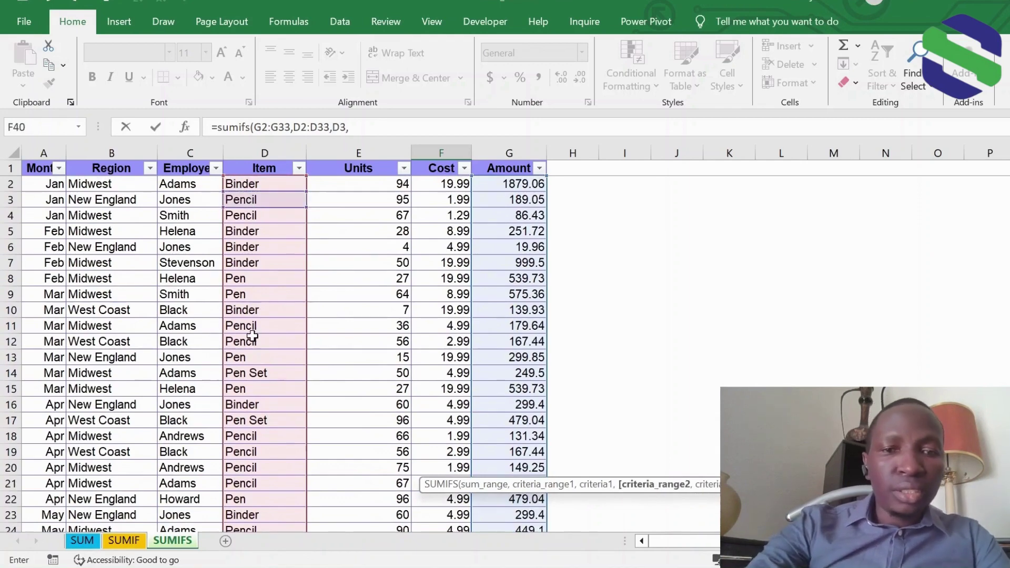
# Add the region condition to the F40 formula, with criteria range B2:B33 and Midwest in B2 as criterion.
pyautogui.scroll(-8, 253, 337)
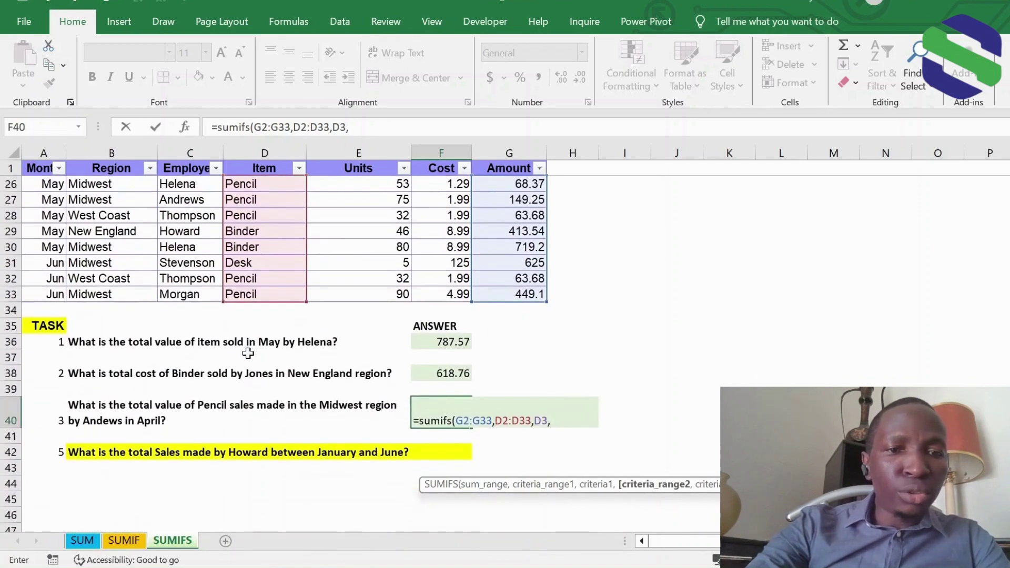
pyautogui.scroll(5, 211, 333)
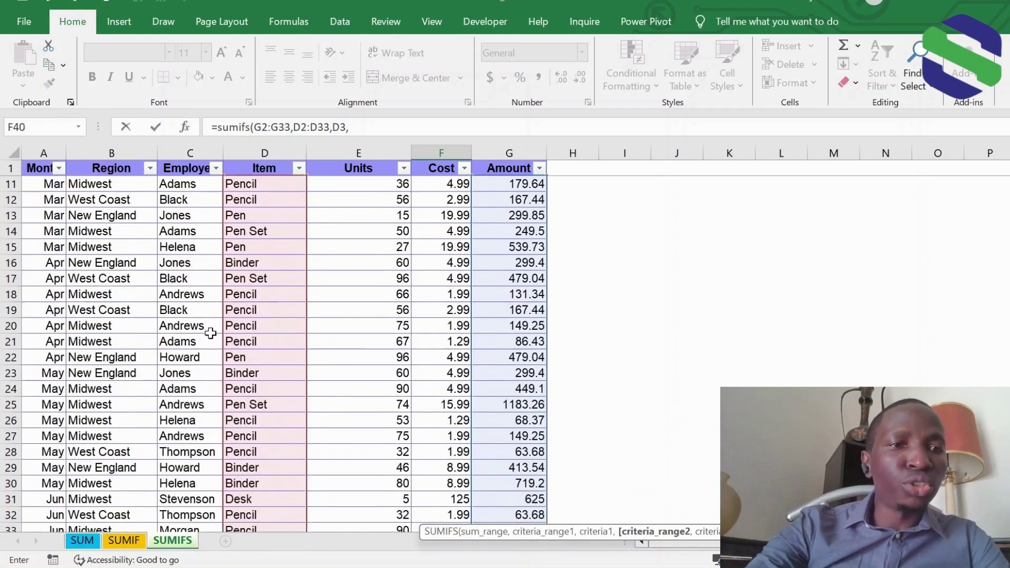
pyautogui.scroll(3, 210, 333)
pyautogui.moveTo(126, 186); pyautogui.dragTo(120, 501)
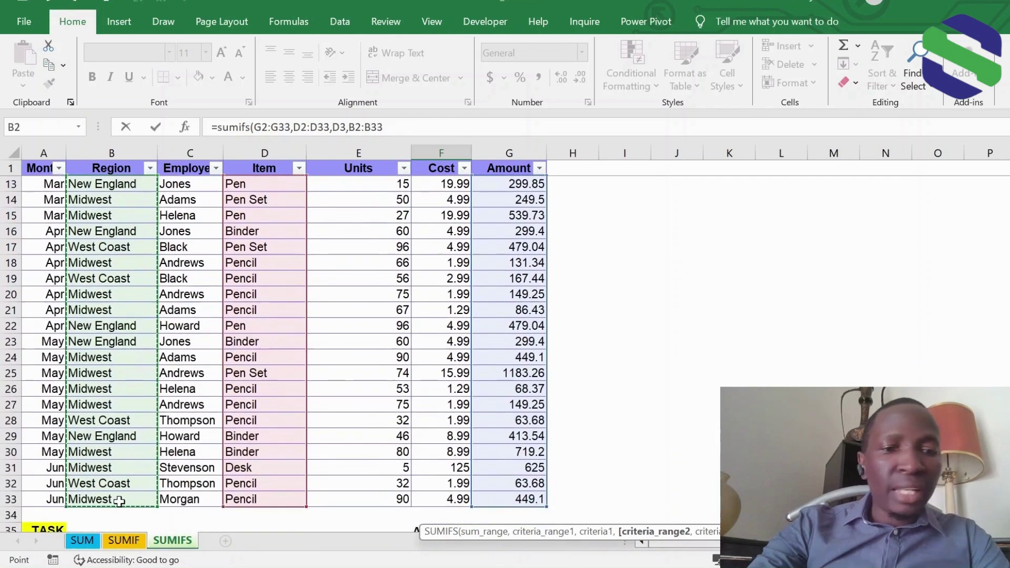
pyautogui.write(',')
pyautogui.scroll(4, 126, 355)
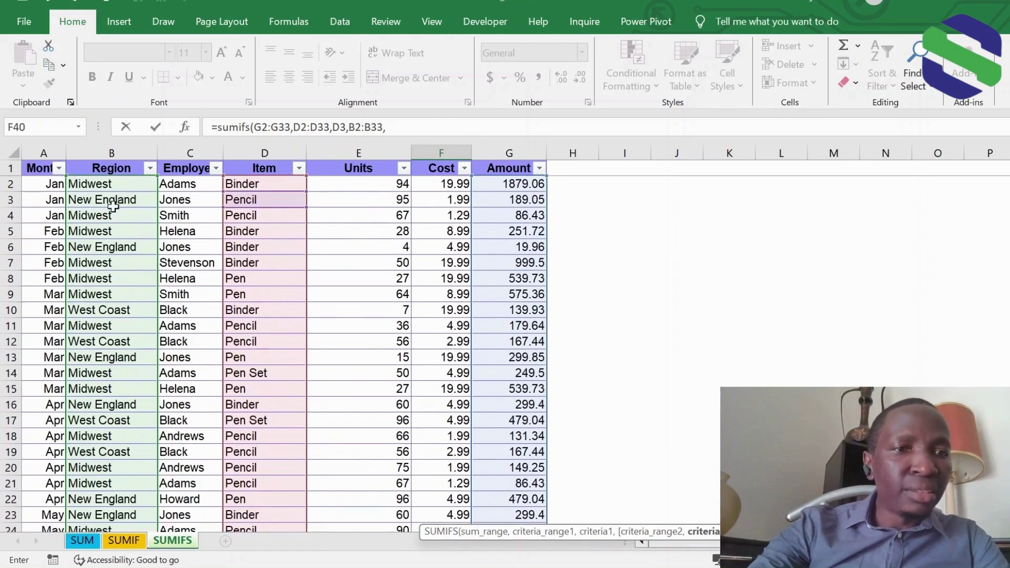
pyautogui.click(111, 184)
pyautogui.write(',')
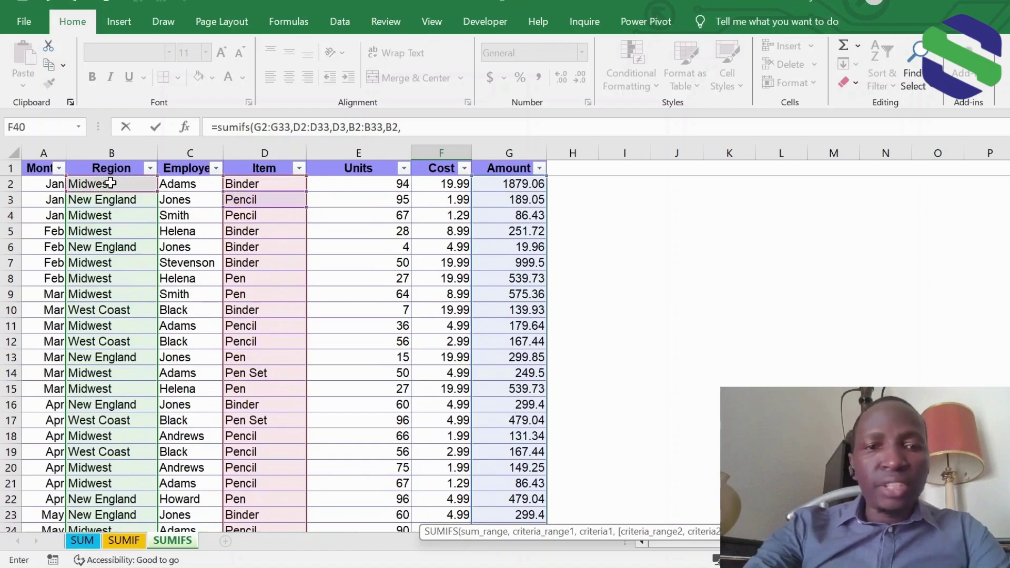
# Add the employee condition to the F40 formula, with criteria range C2:C33 and criterion C18.
pyautogui.scroll(-7, 237, 397)
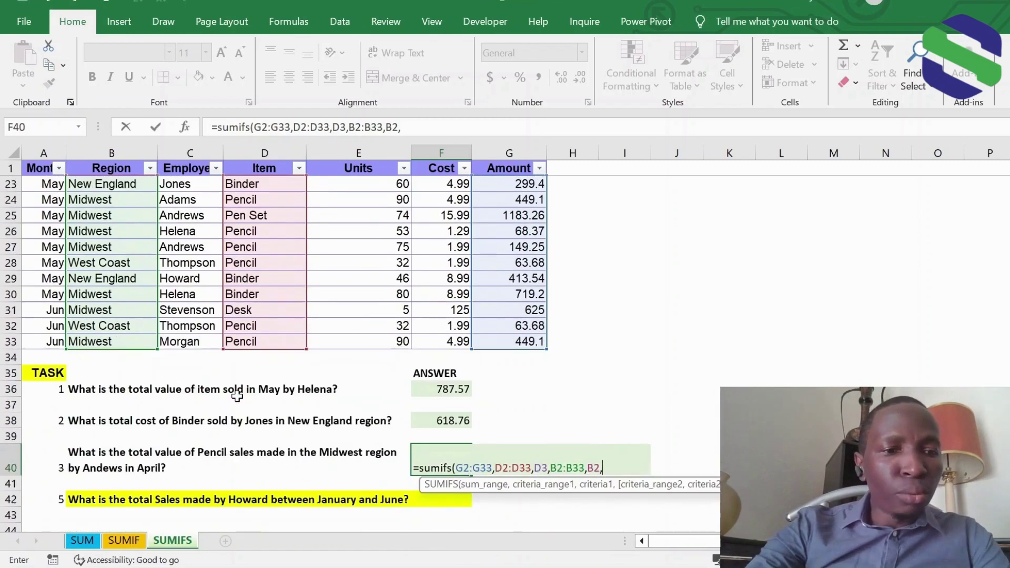
pyautogui.scroll(7, 237, 397)
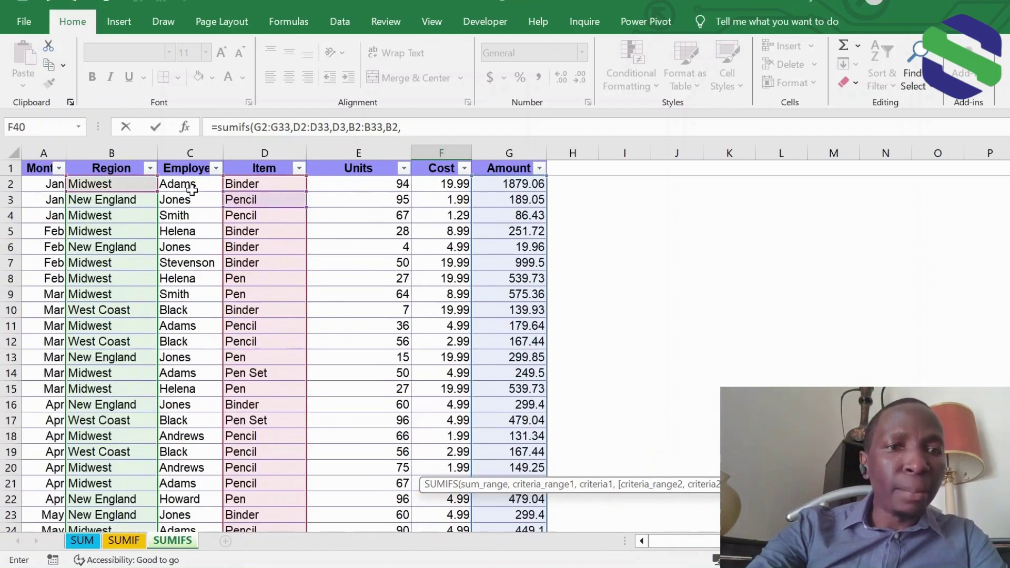
pyautogui.moveTo(192, 190); pyautogui.dragTo(199, 508)
pyautogui.write(',')
pyautogui.scroll(4, 207, 359)
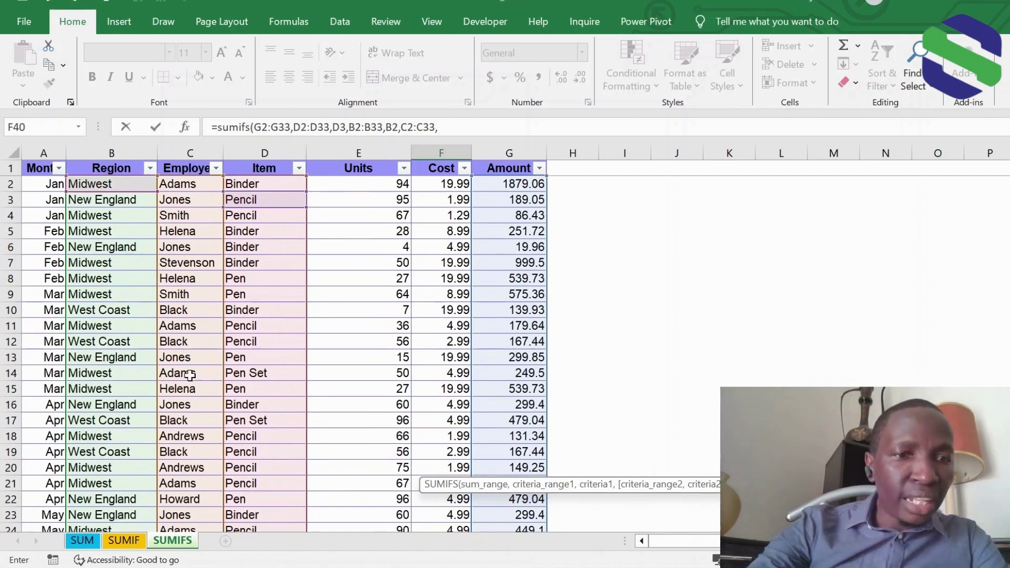
pyautogui.click(196, 437)
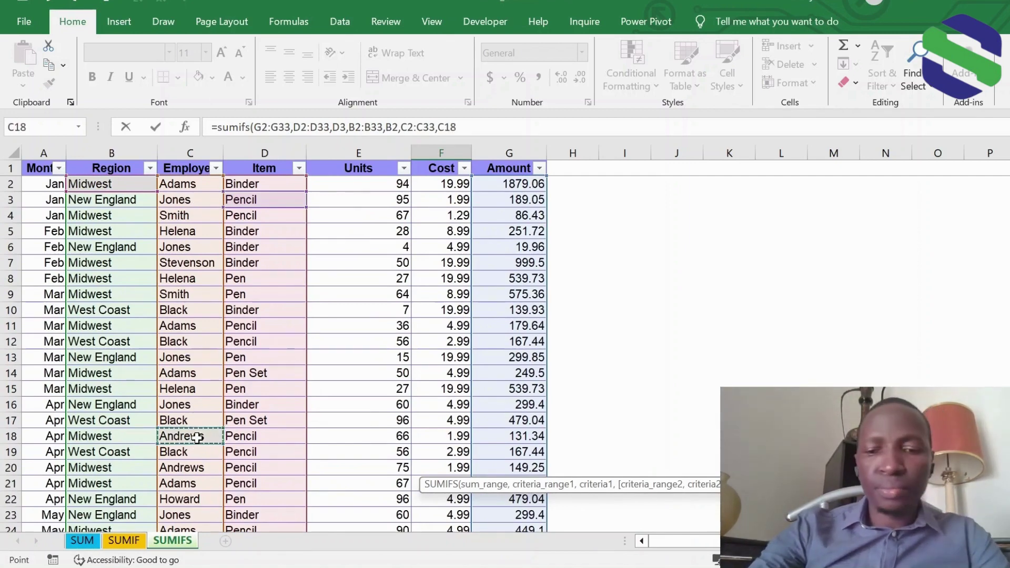
pyautogui.write(',')
pyautogui.scroll(-5, 187, 432)
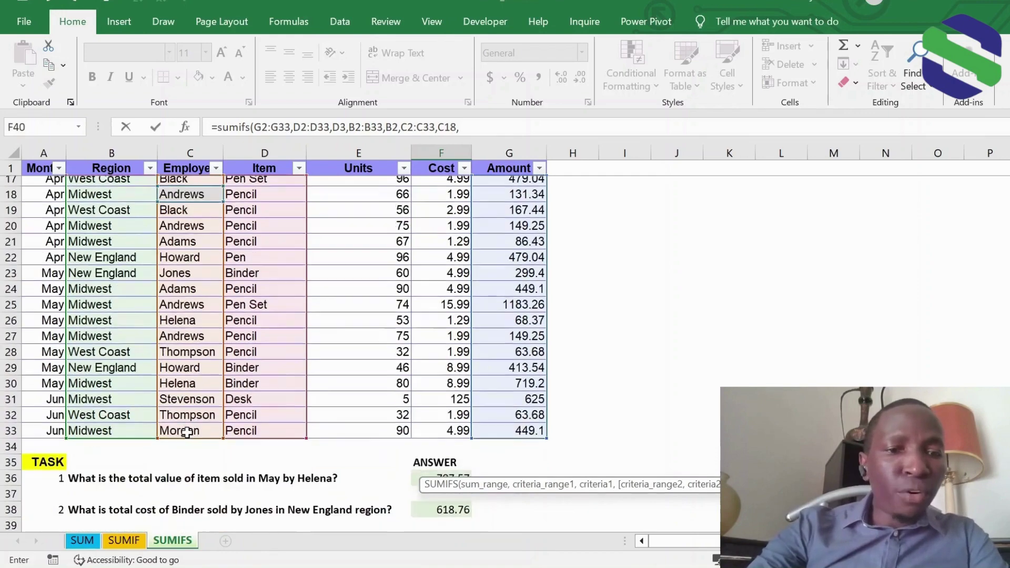
# Add the month condition to the F40 formula, with criteria range A2:A33 and Apr in A16 as criterion, and complete the formula.
pyautogui.scroll(-3, 187, 432)
pyautogui.scroll(8, 171, 350)
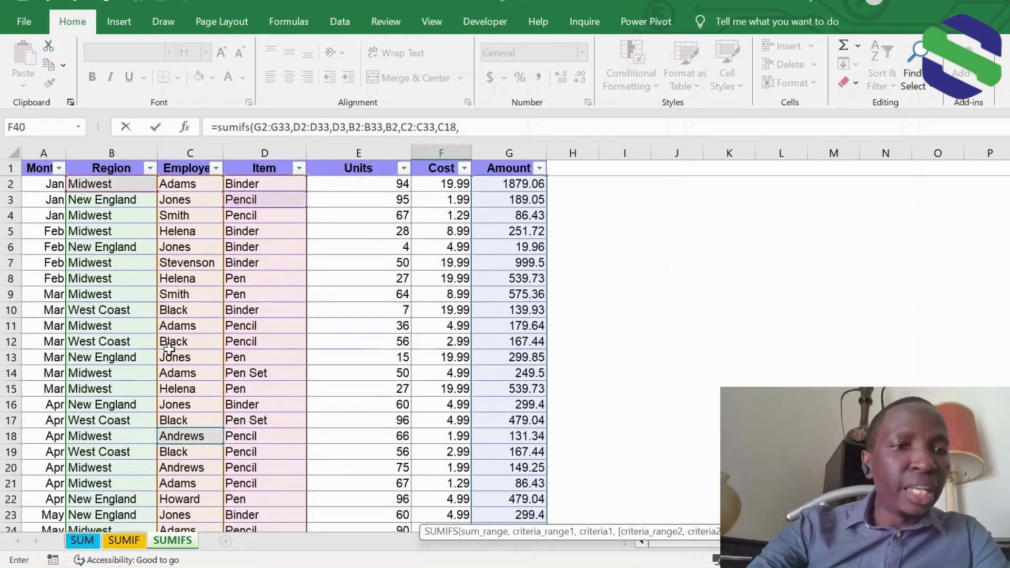
pyautogui.moveTo(50, 186); pyautogui.dragTo(51, 500)
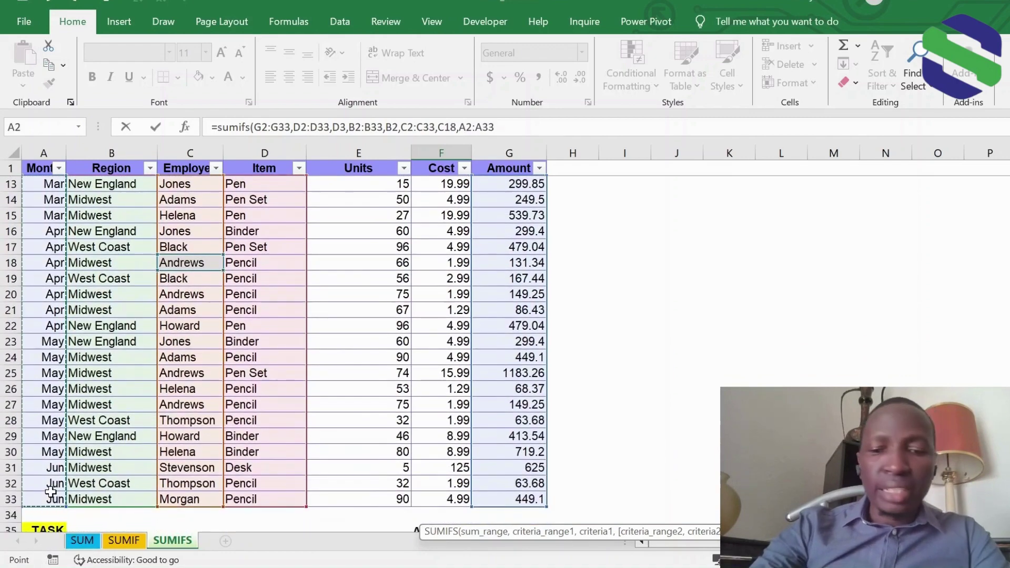
pyautogui.write(',')
pyautogui.scroll(2, 39, 387)
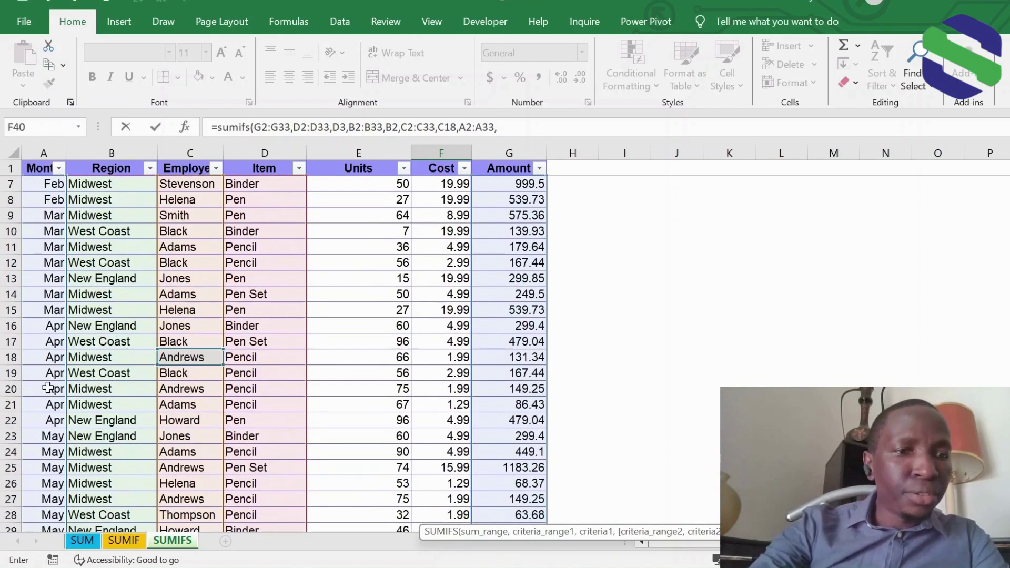
pyautogui.click(47, 326)
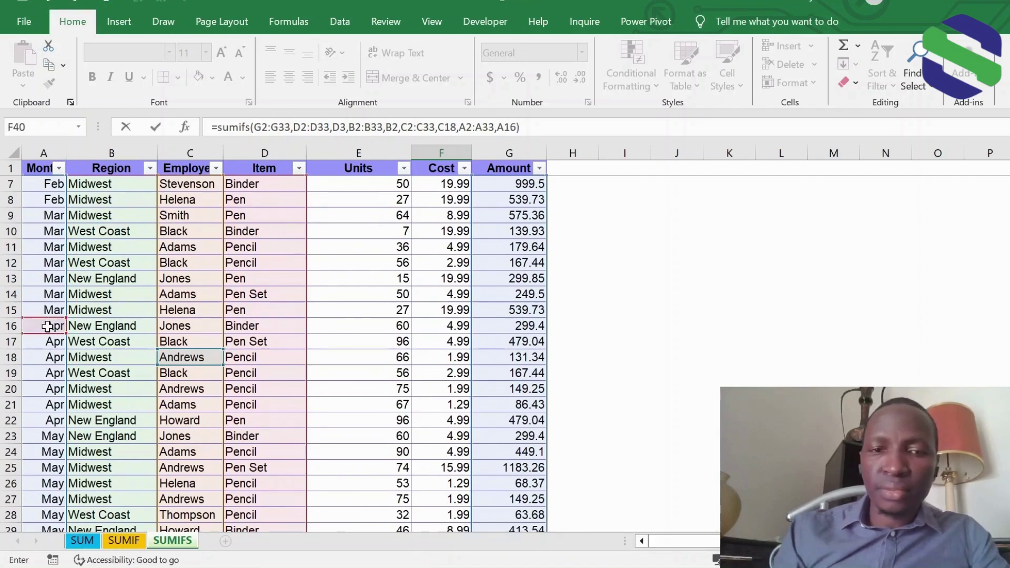
pyautogui.press('Return')
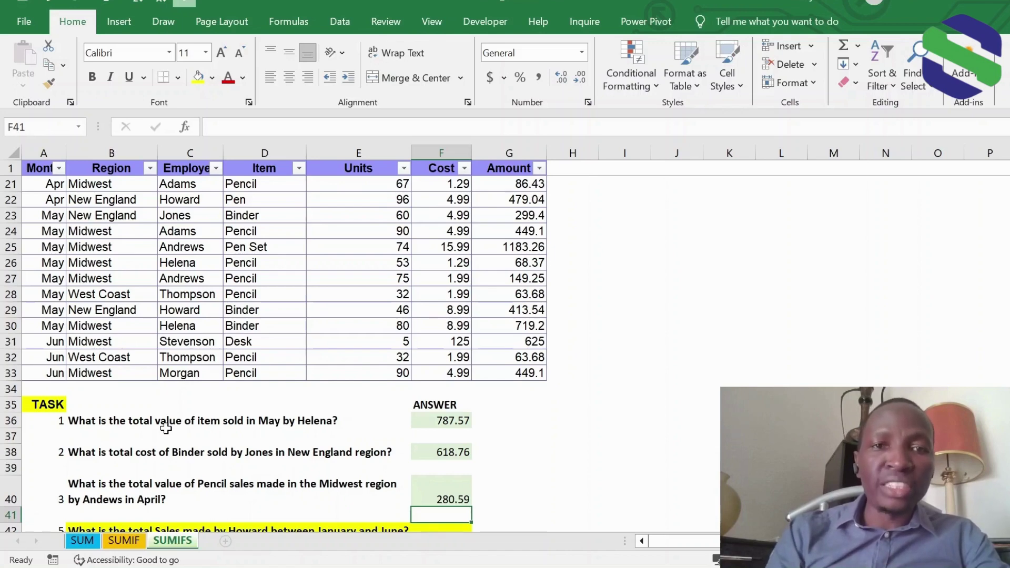
# Renumber the last task question in A42 as 4.
pyautogui.scroll(-2, 166, 429)
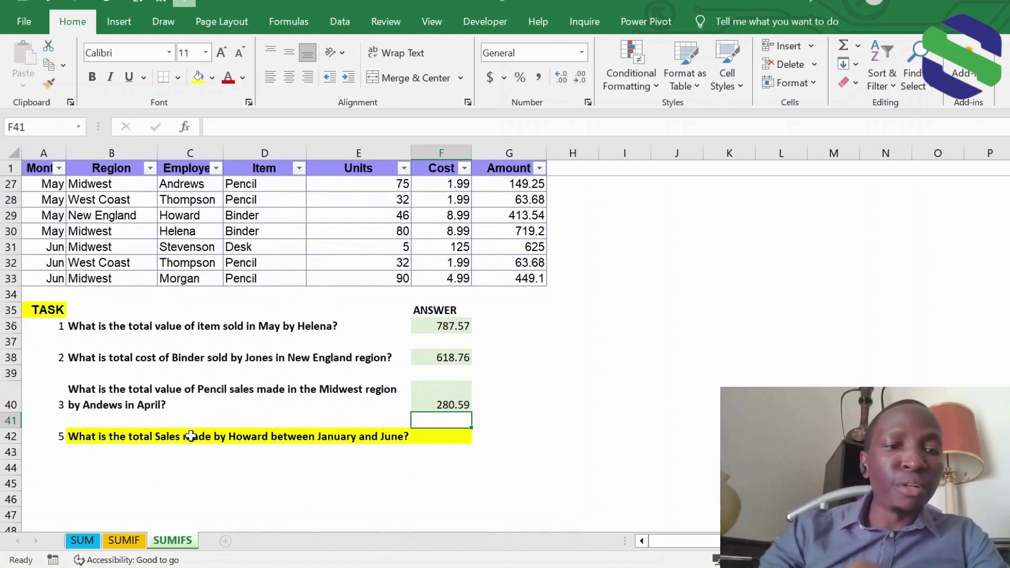
pyautogui.click(57, 435)
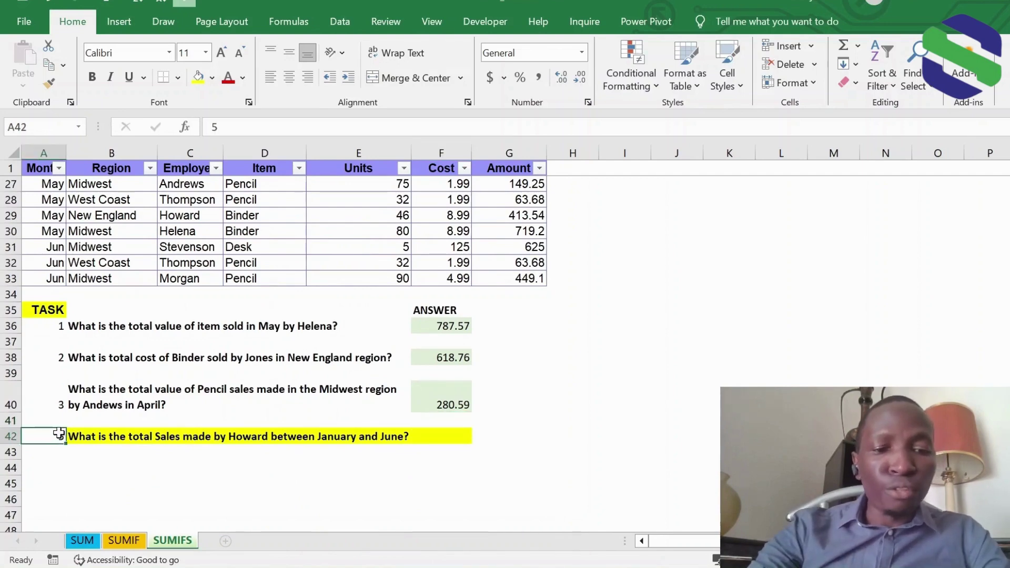
pyautogui.write('4')
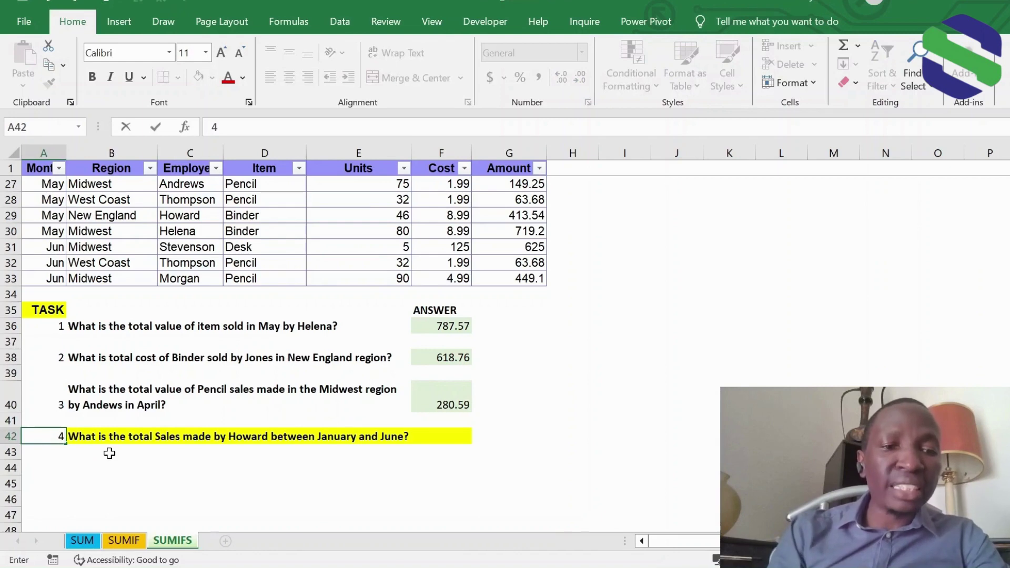